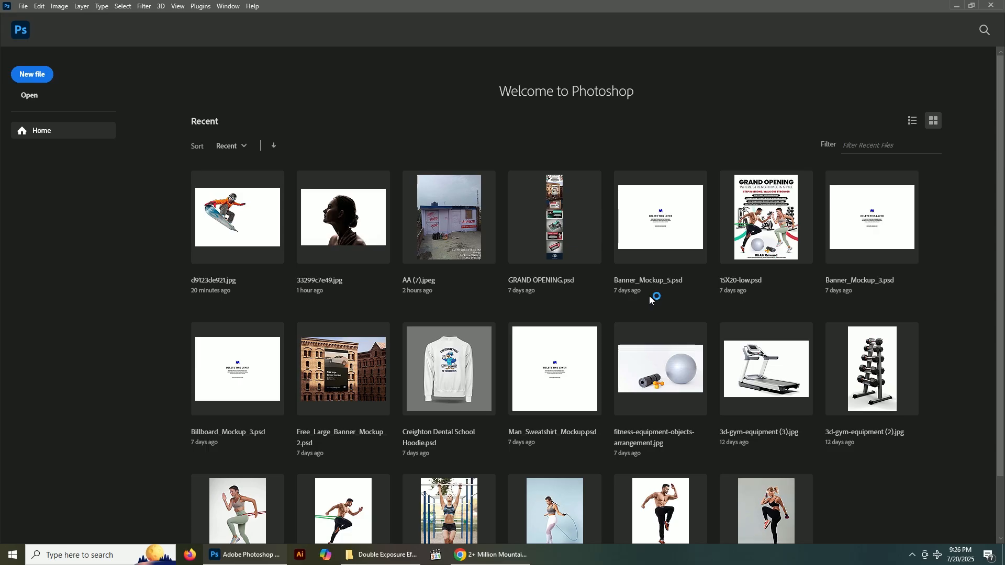
left_click(912, 557)
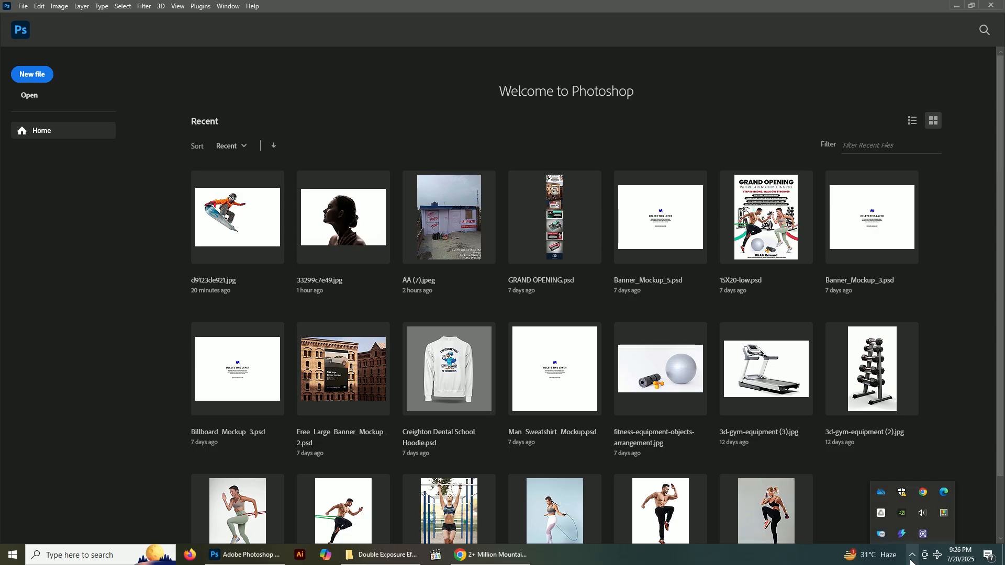
left_click(913, 560)
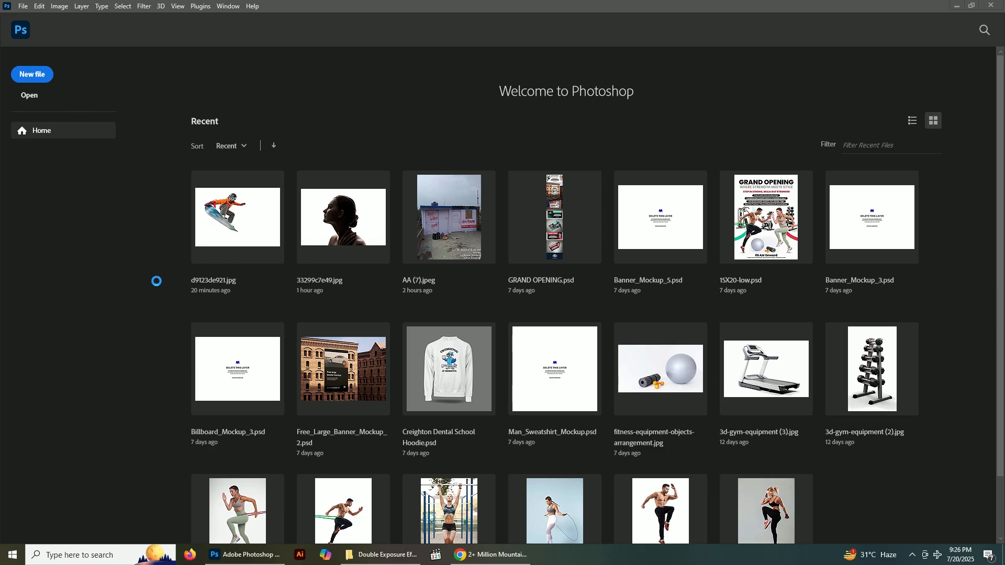
Open the portrait 33299c7e49.jpg from the Double Exposure Effect Tutorial in Photoshop folder and narrow the docked panel column
key("alt+Tab")
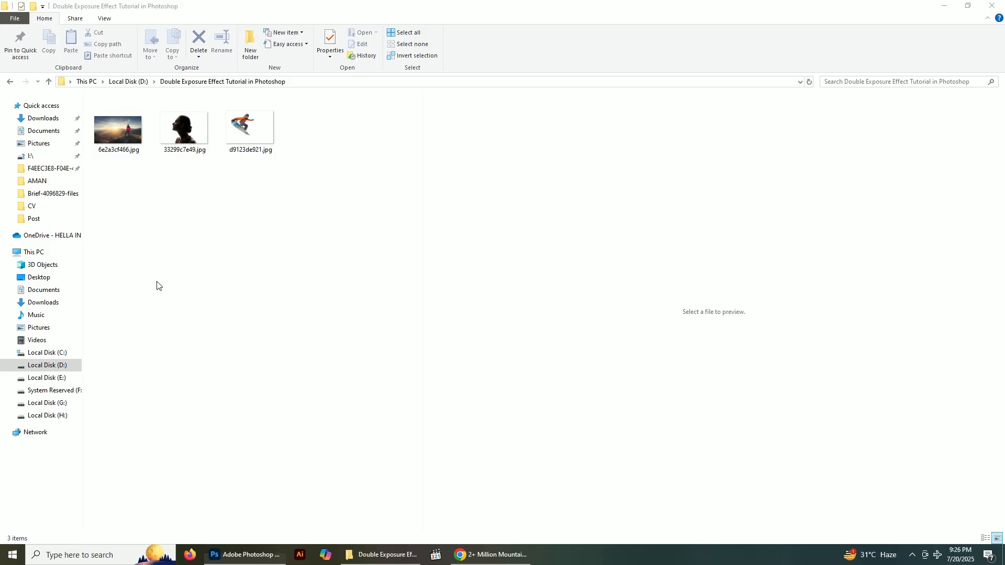
left_click(176, 130)
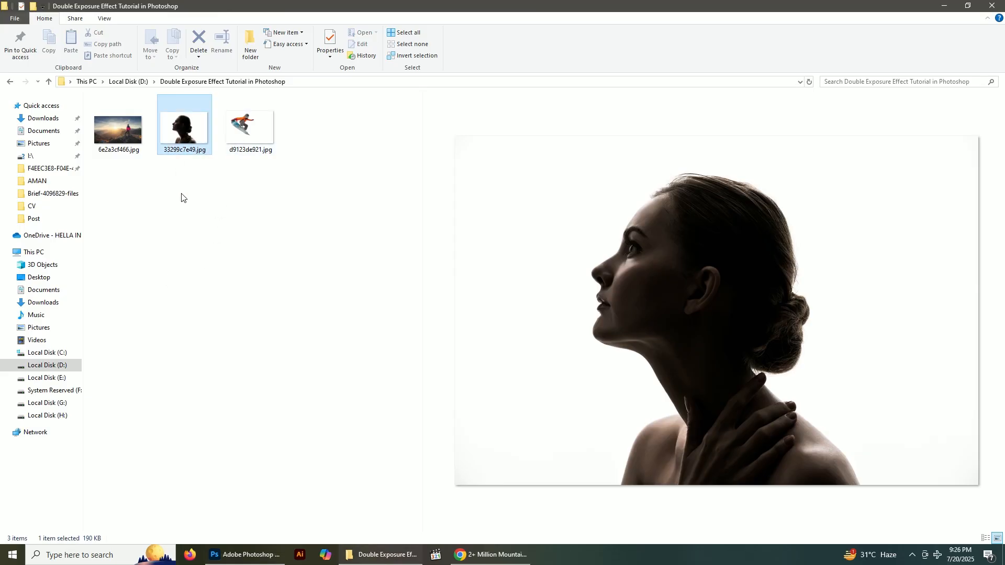
left_click_drag(192, 240, 303, 36)
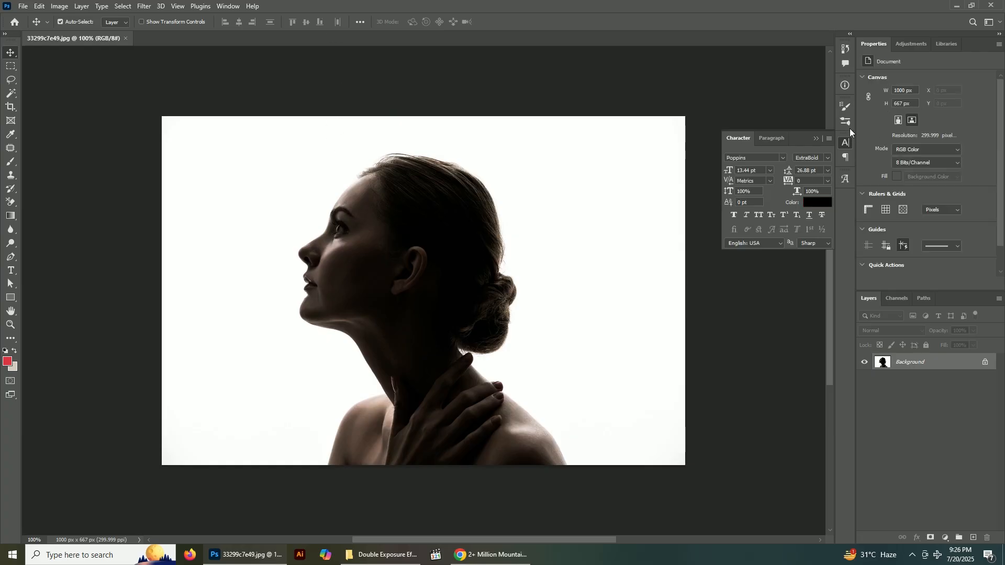
left_click_drag(856, 130, 900, 129)
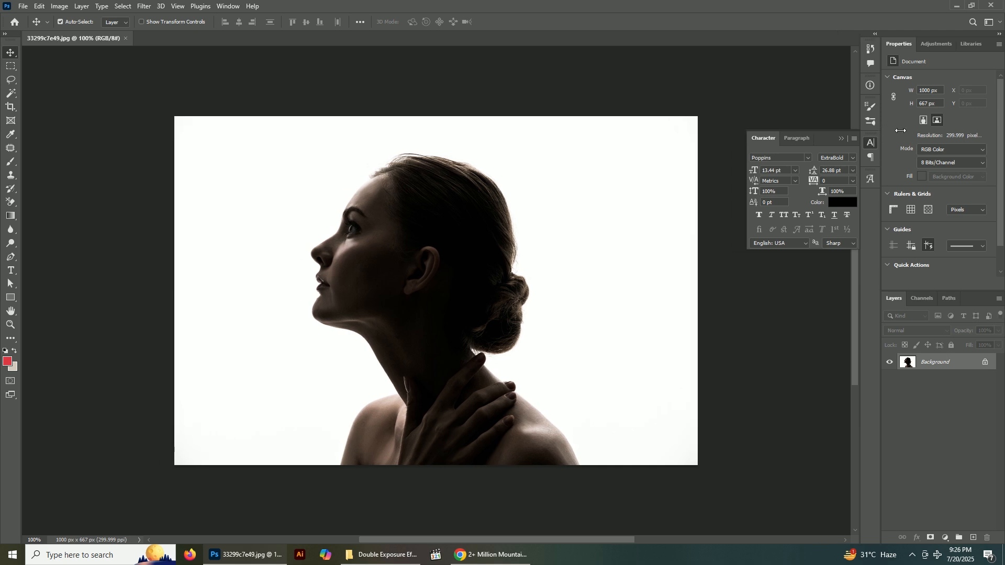
scroll(458, 275, "up", 3)
scroll(438, 281, "down", 2)
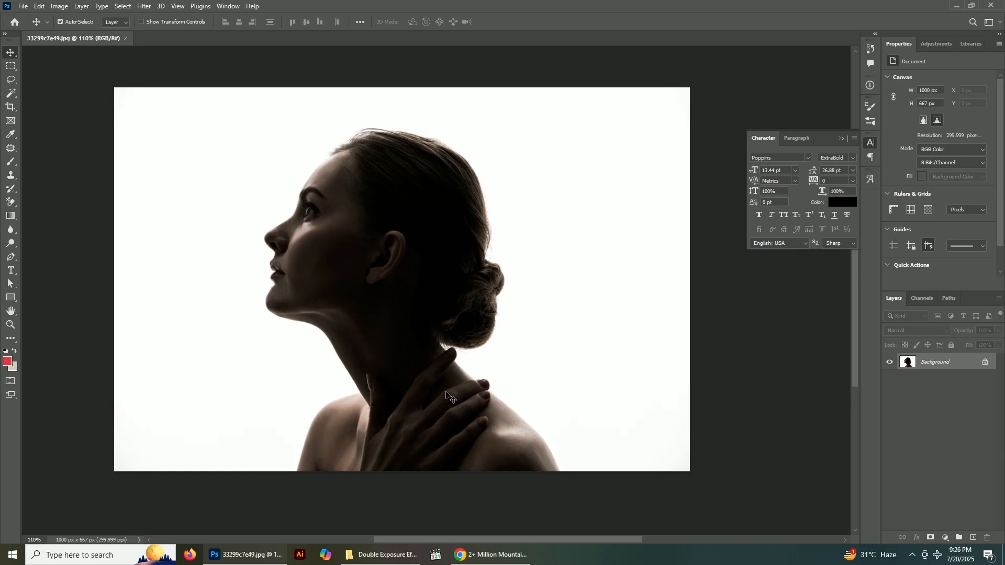
Save the document in the tutorial folder as Double Exposure Effect.psd in Photoshop format
key("ctrl+shift+s")
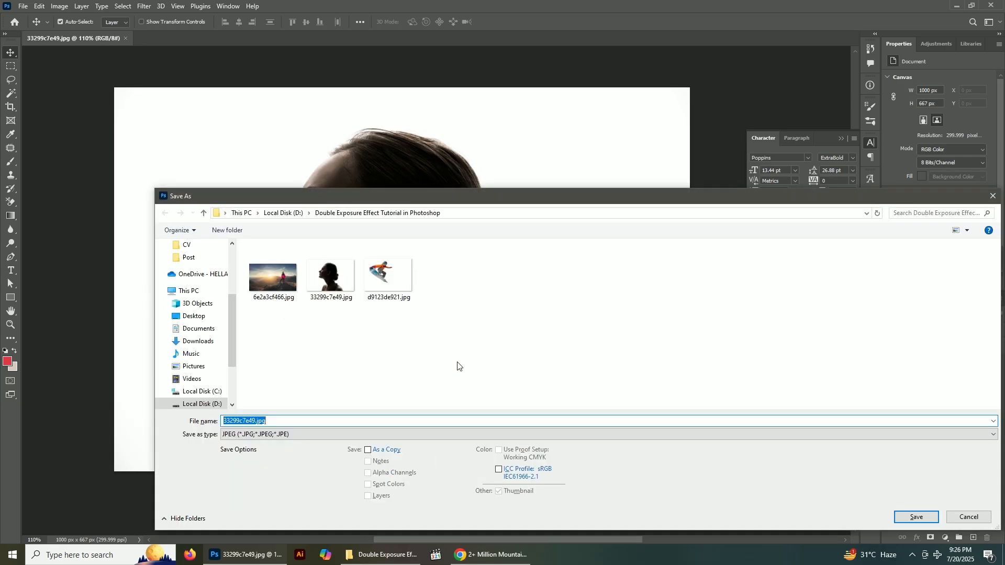
left_click(445, 215)
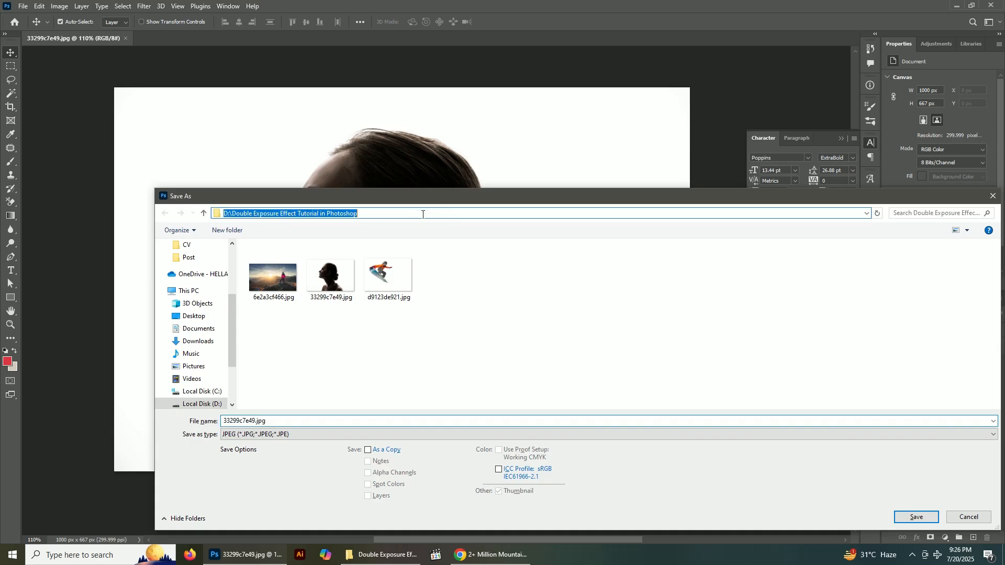
left_click_drag(232, 213, 241, 215)
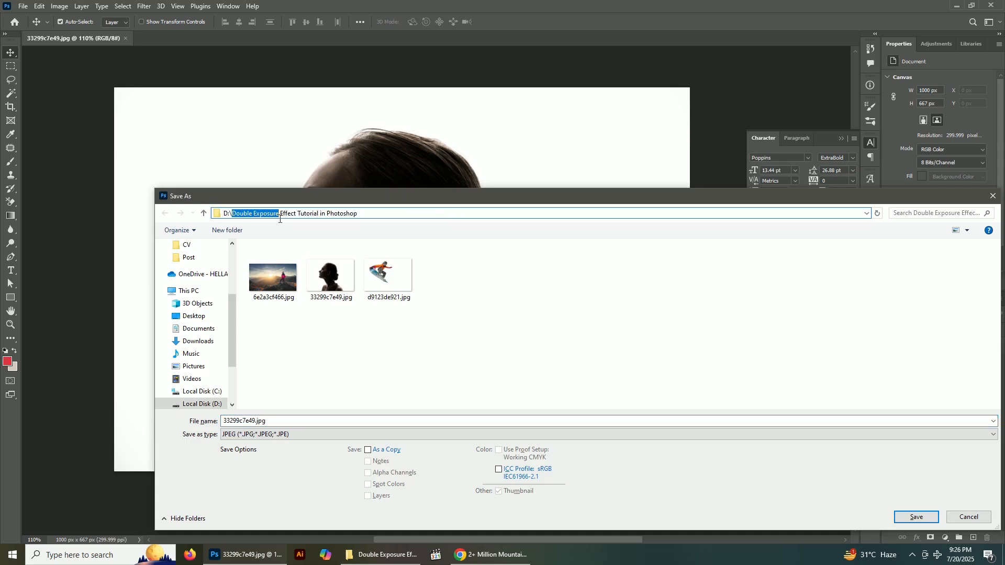
left_click(536, 367)
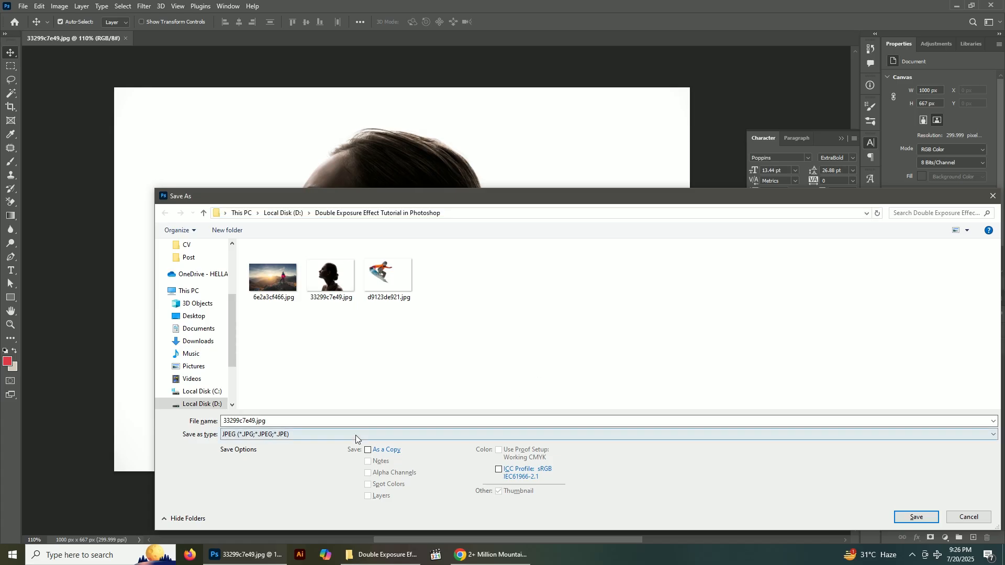
left_click(318, 423)
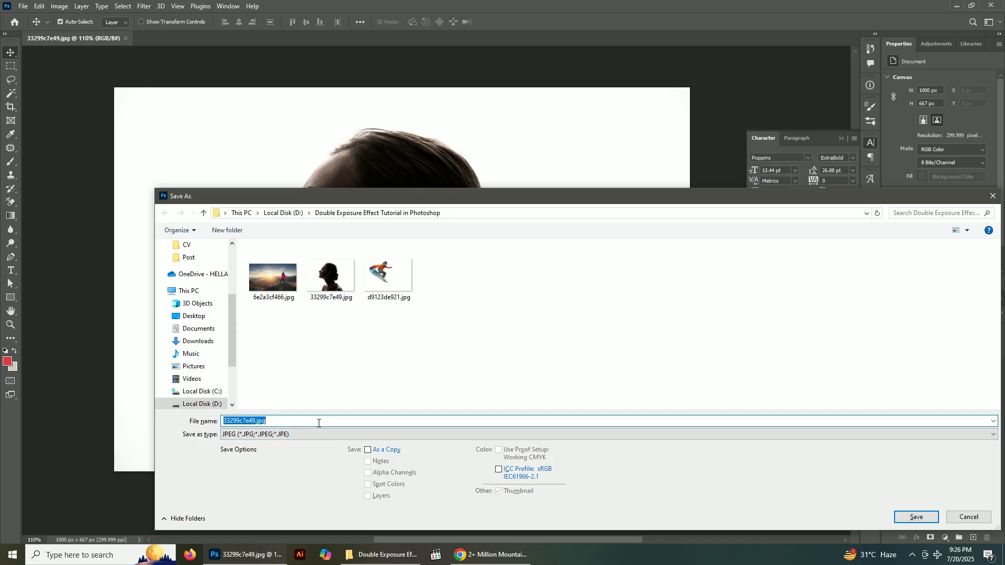
type("Do")
left_click(307, 433)
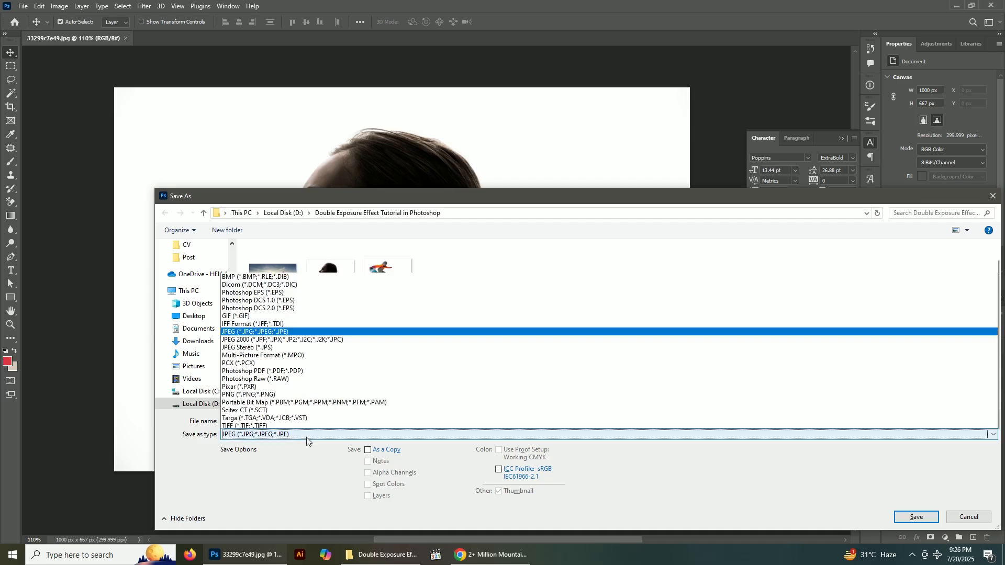
scroll(306, 334, "up", 3)
left_click(296, 256)
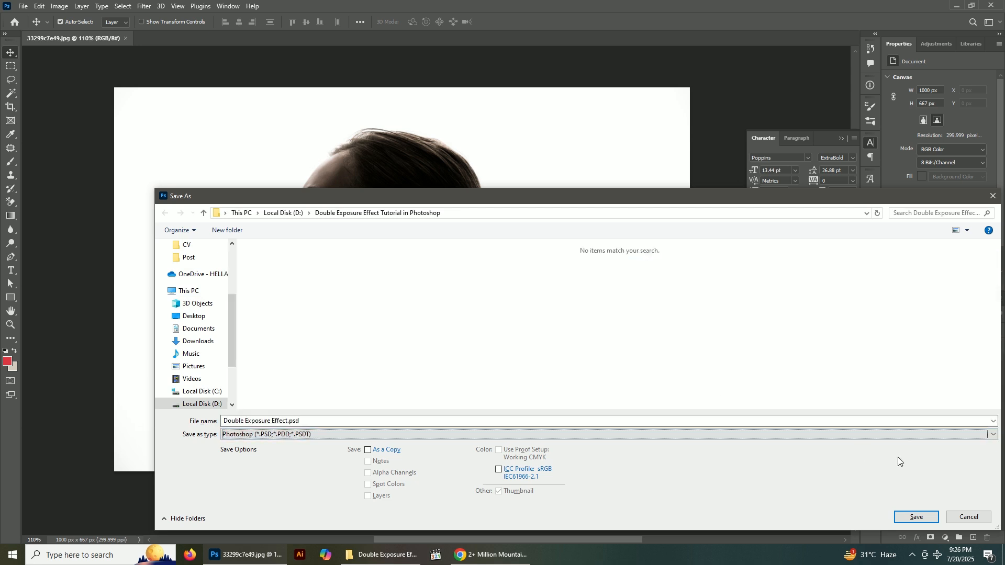
left_click(916, 517)
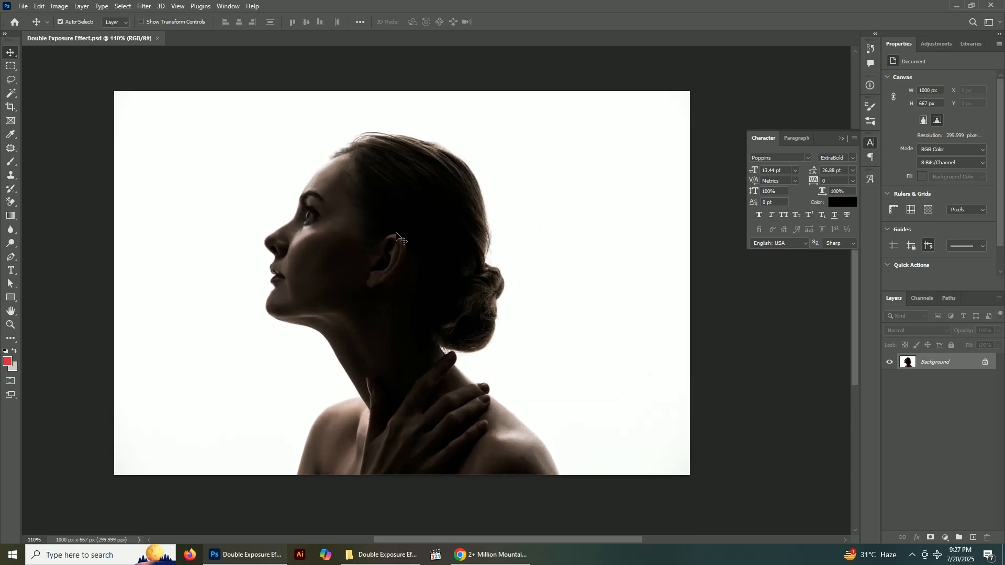
Try moving the portrait across the canvas and revert the document to its saved version
left_click_drag(511, 273, 357, 151)
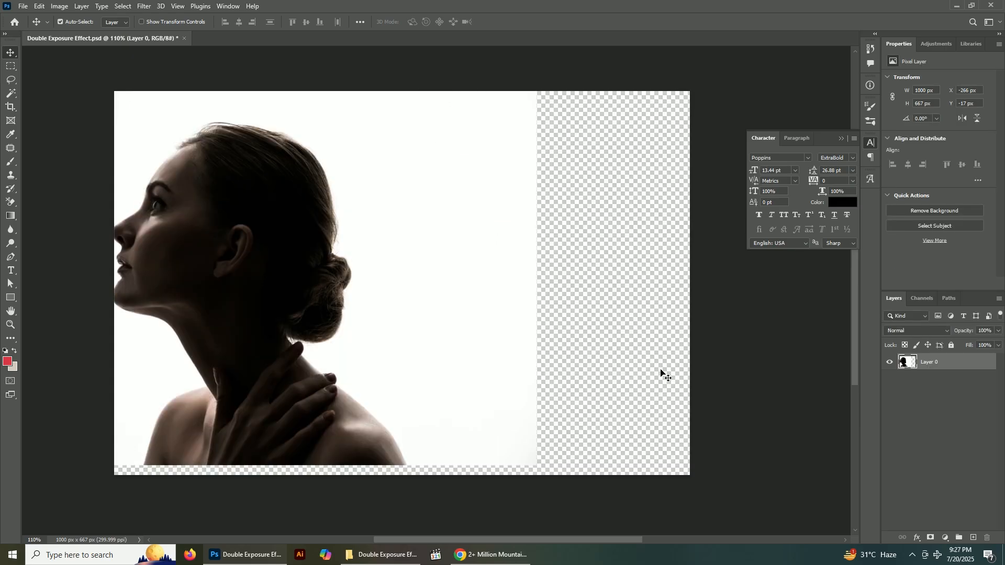
key("F12")
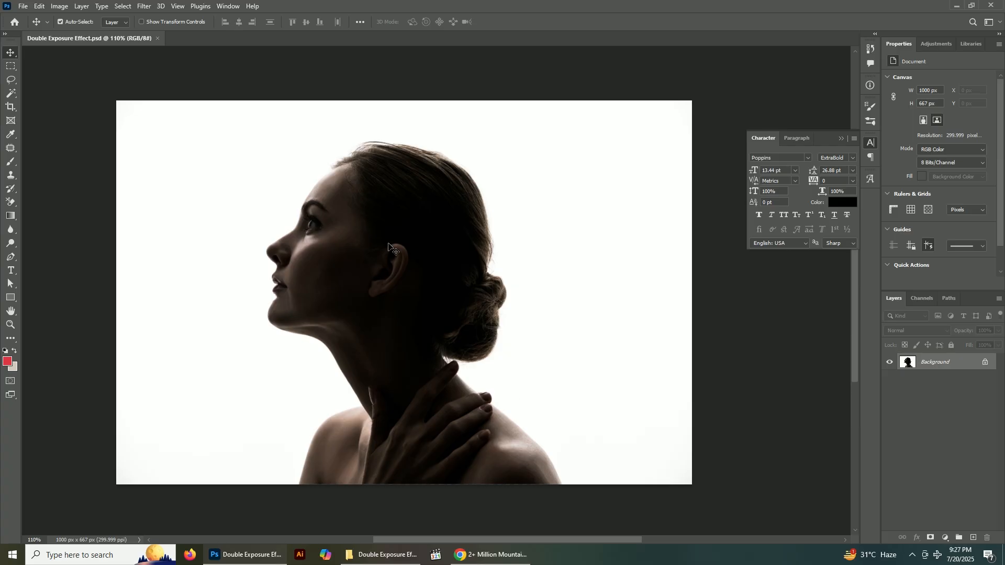
Select the woman automatically with Select Subject and check the selection edge around her hair
left_click(124, 6)
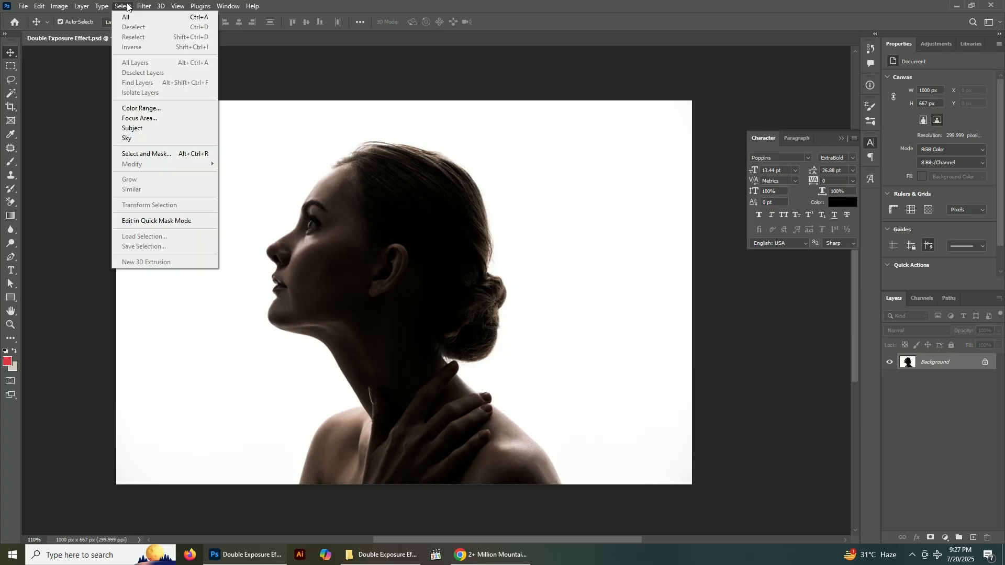
left_click(137, 129)
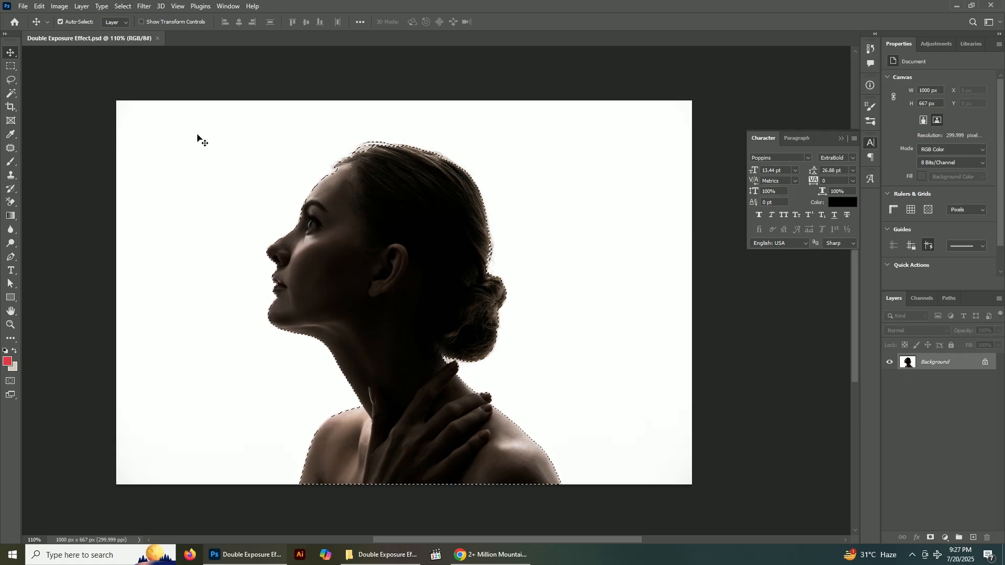
scroll(384, 158, "up", 5)
scroll(325, 137, "up", 1)
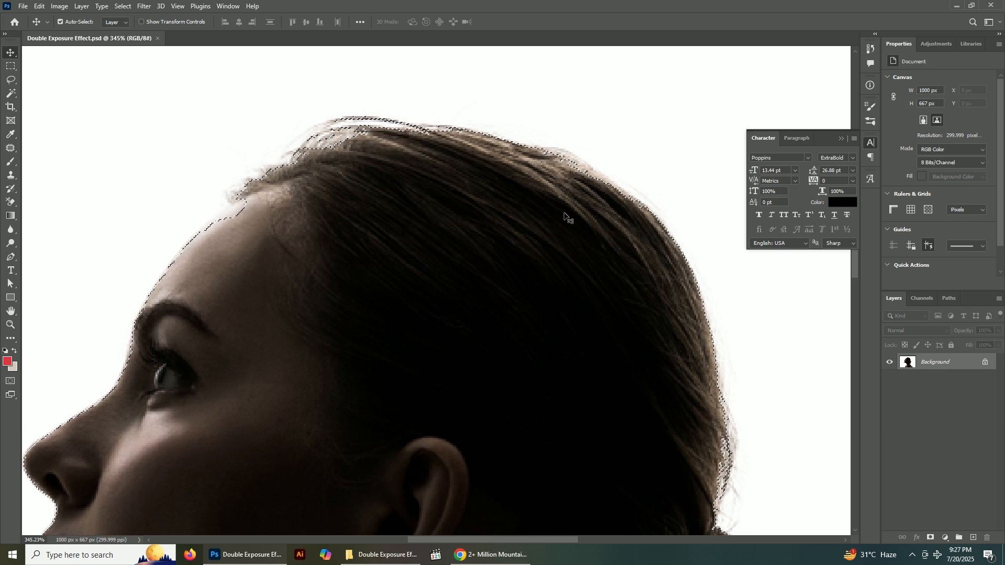
scroll(326, 272, "down", 1)
Refine the selection along the woman's forehead up to the hairline by adding missed edge areas with the Lasso tool
key("l")
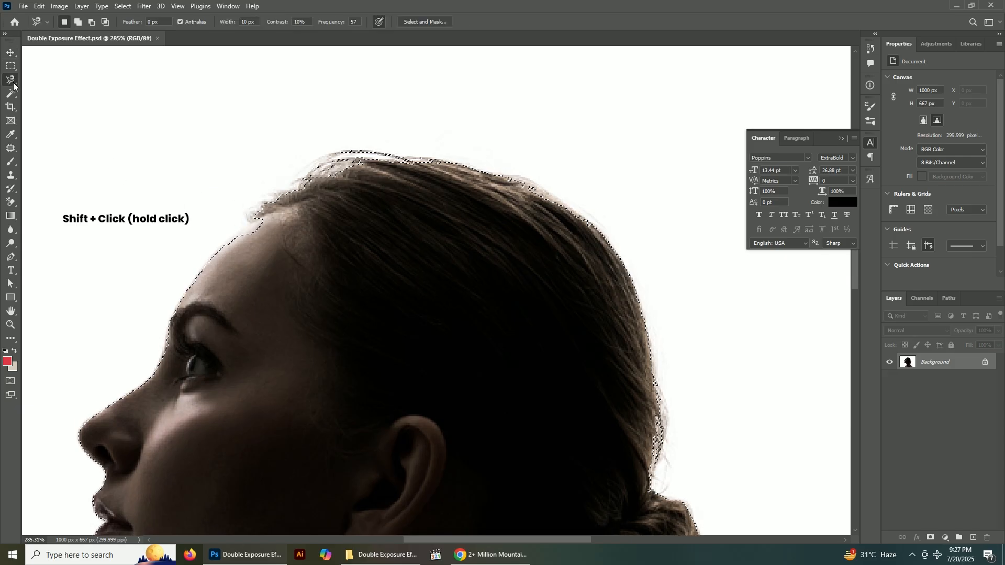
left_click(11, 80)
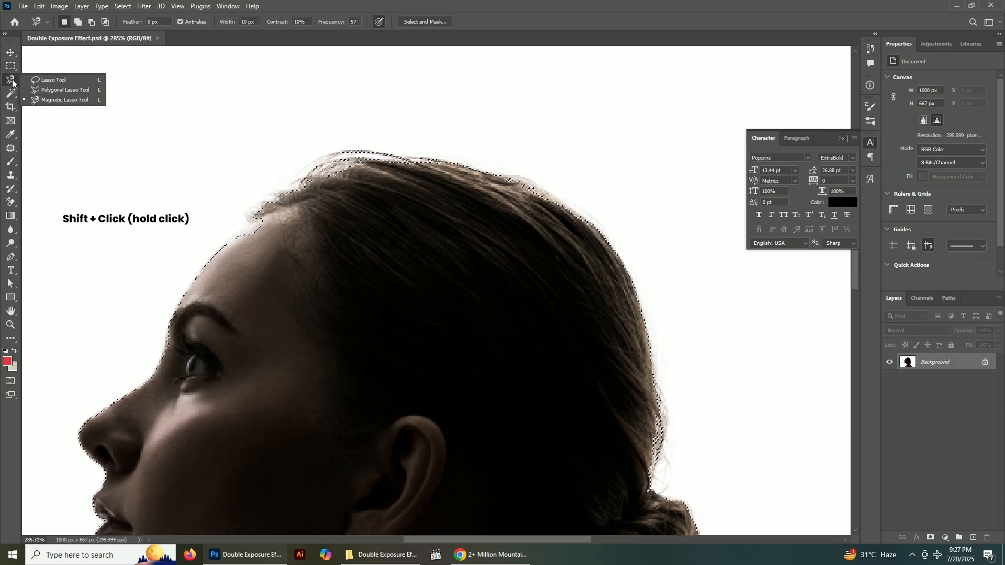
left_click(48, 80)
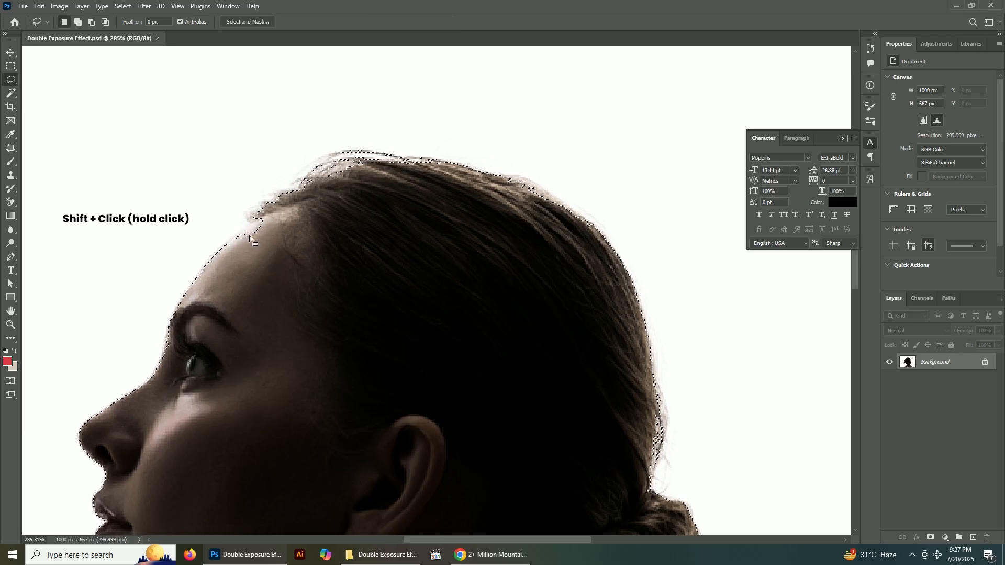
left_click_drag(226, 242, 240, 232)
left_click_drag(244, 279, 242, 279)
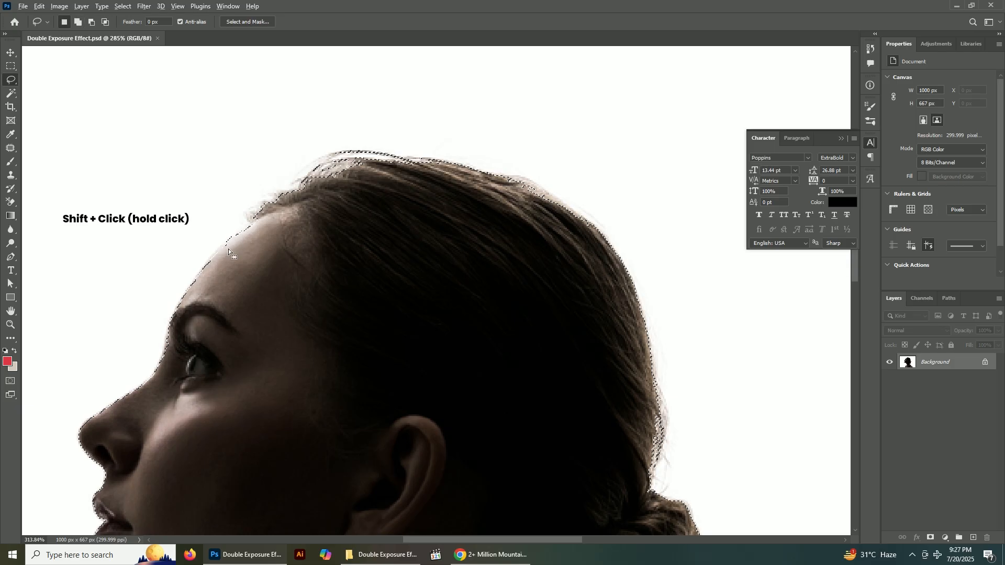
scroll(222, 254, "up", 3)
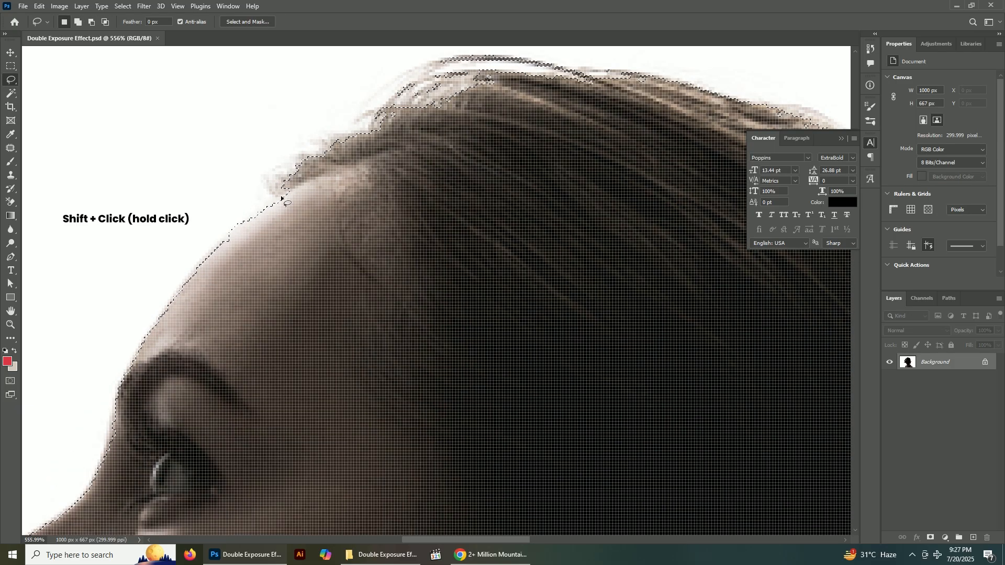
left_click_drag(285, 197, 266, 207)
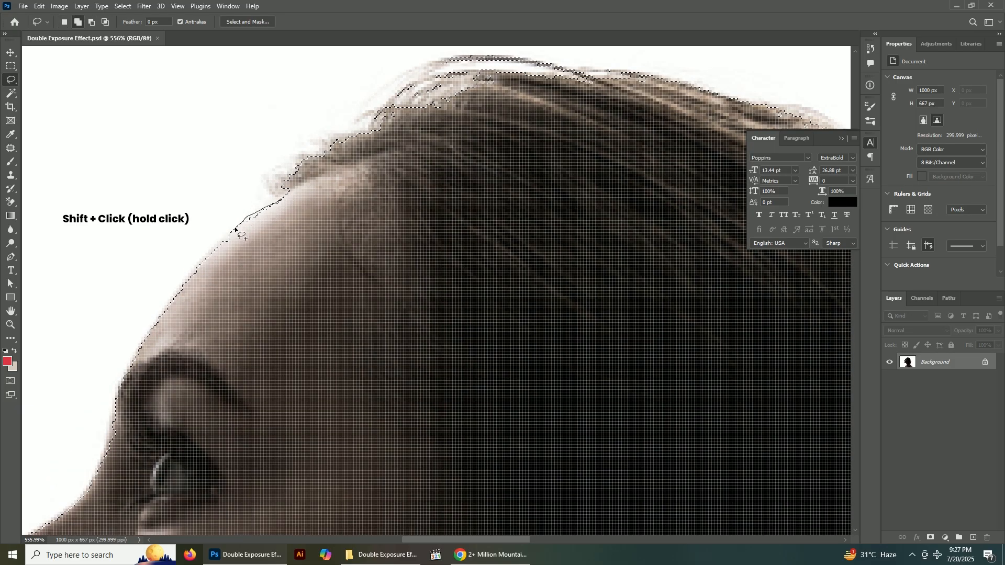
mouse_move(153, 339)
left_mouse_down()
mouse_move(267, 280)
mouse_move(310, 229)
mouse_move(301, 187)
left_mouse_up()
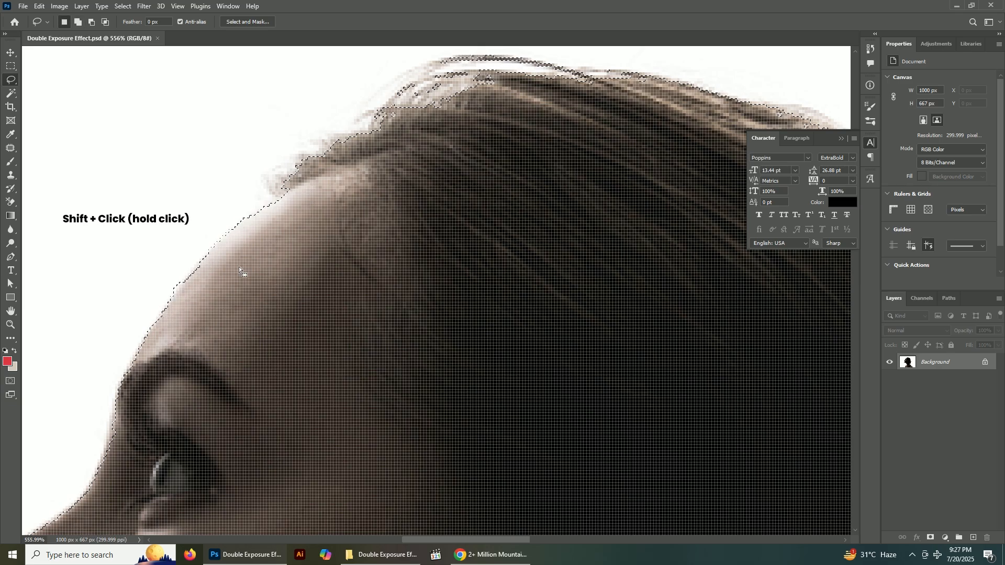
key("shift")
mouse_move(288, 193)
left_mouse_down()
mouse_move(306, 191)
mouse_move(266, 213)
mouse_move(277, 200)
mouse_move(259, 226)
left_mouse_up()
scroll(259, 226, "down", 2)
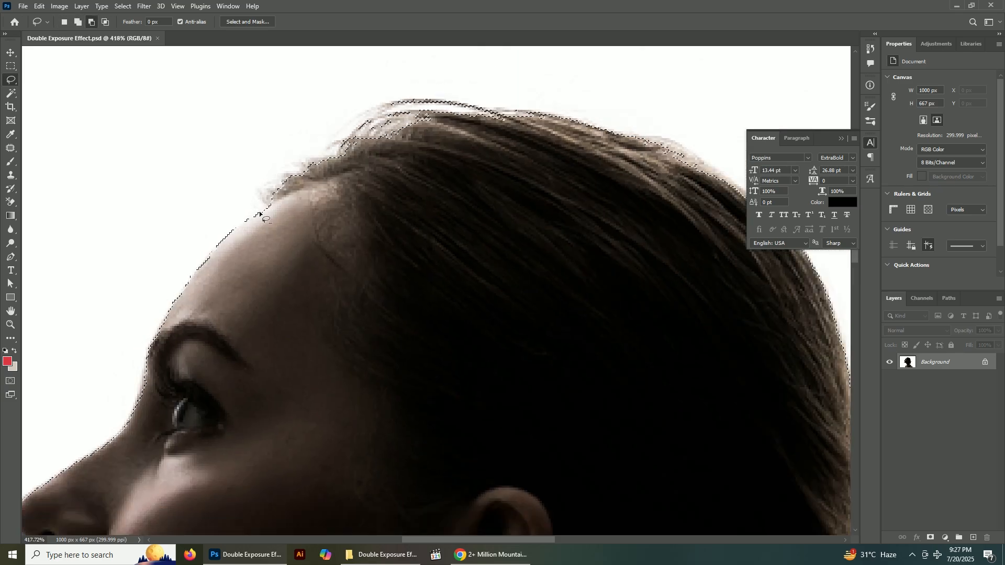
key("alt")
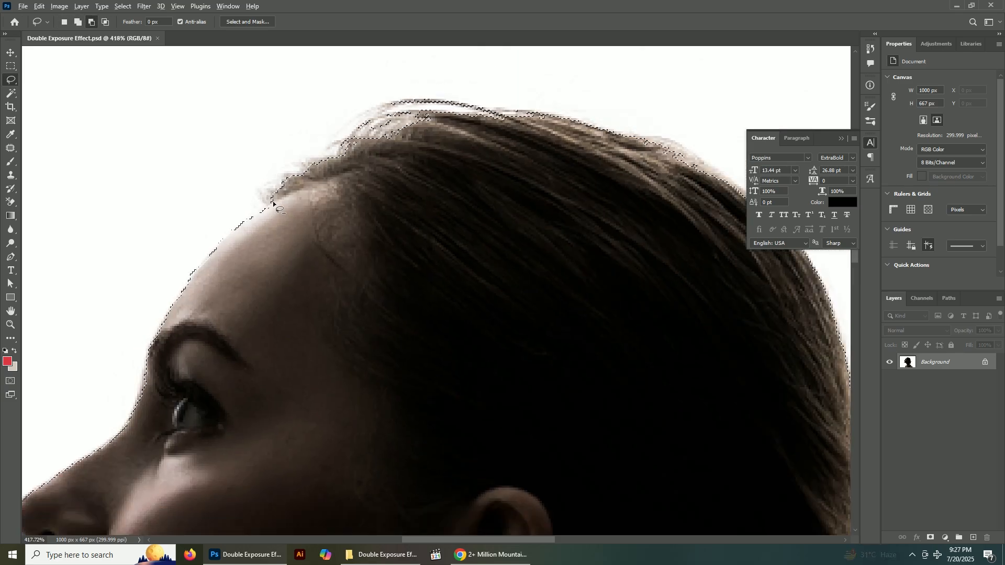
Add the loose hair strands above the forehead and crown to the selection with the Lasso tool, including a margin of background
left_click_drag(244, 198, 246, 201)
key("shift")
mouse_move(259, 154)
left_mouse_down()
mouse_move(343, 108)
mouse_move(462, 78)
mouse_move(561, 99)
mouse_move(547, 124)
mouse_move(369, 158)
mouse_move(275, 206)
left_mouse_up()
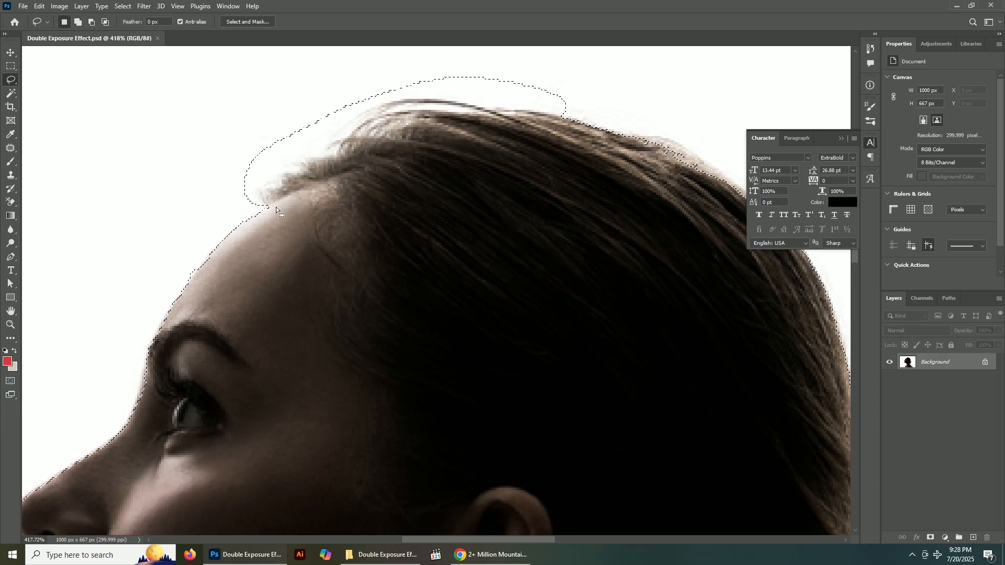
scroll(275, 206, "up", 3)
mouse_move(267, 204)
left_mouse_down()
mouse_move(260, 215)
mouse_move(263, 202)
mouse_move(276, 219)
mouse_move(261, 203)
left_mouse_up()
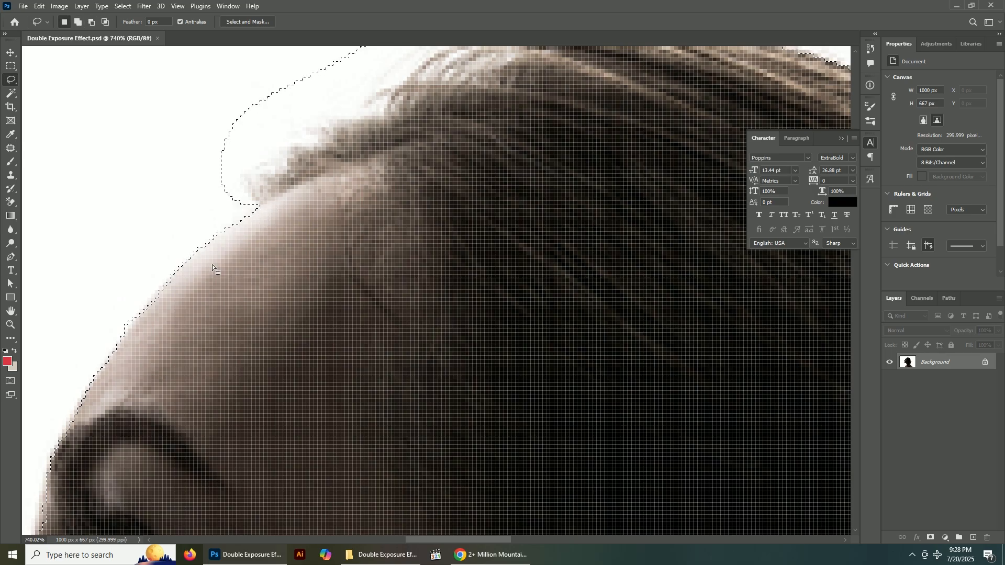
Add the flyaway hair along the upper back of the head to the selection with a loose lasso outline
scroll(221, 265, "down", 5)
scroll(549, 210, "up", 2)
left_click_drag(416, 183, 437, 200)
left_click_drag(494, 234, 554, 276)
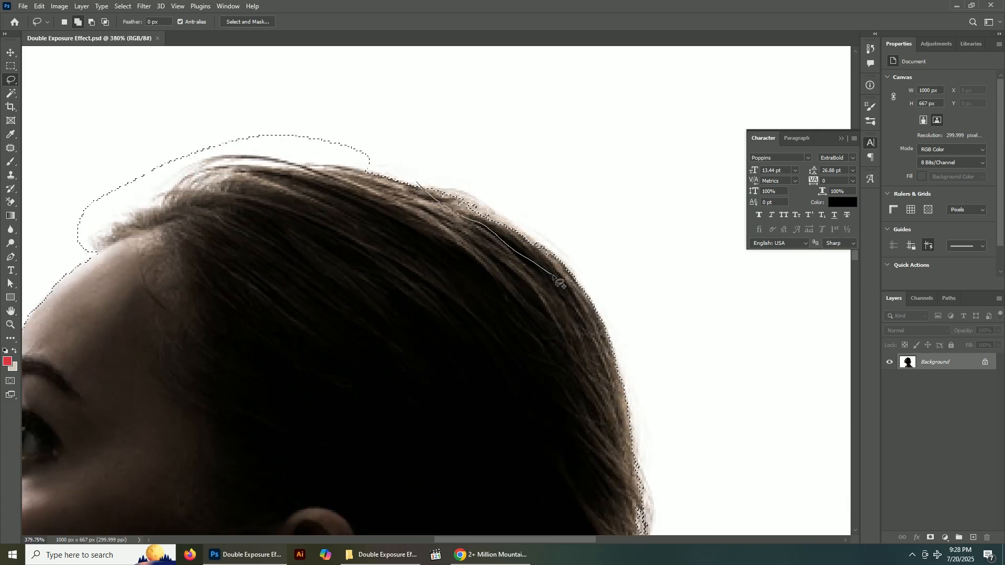
left_click_drag(462, 160, 418, 182)
scroll(369, 190, "down", 4)
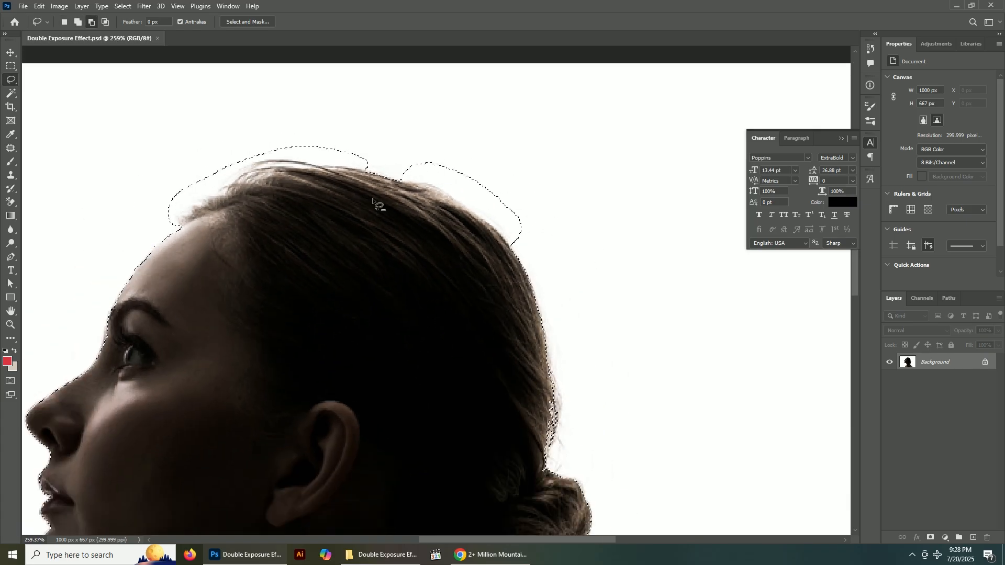
Extend the selection around the stray hairs at the back of the head down to the top of the bun
scroll(623, 433, "up", 2)
left_click_drag(582, 407, 567, 294)
mouse_move(520, 204)
left_mouse_down()
mouse_move(509, 237)
mouse_move(502, 373)
mouse_move(522, 366)
mouse_move(563, 295)
left_mouse_up()
left_click_drag(548, 208, 550, 210)
key("alt")
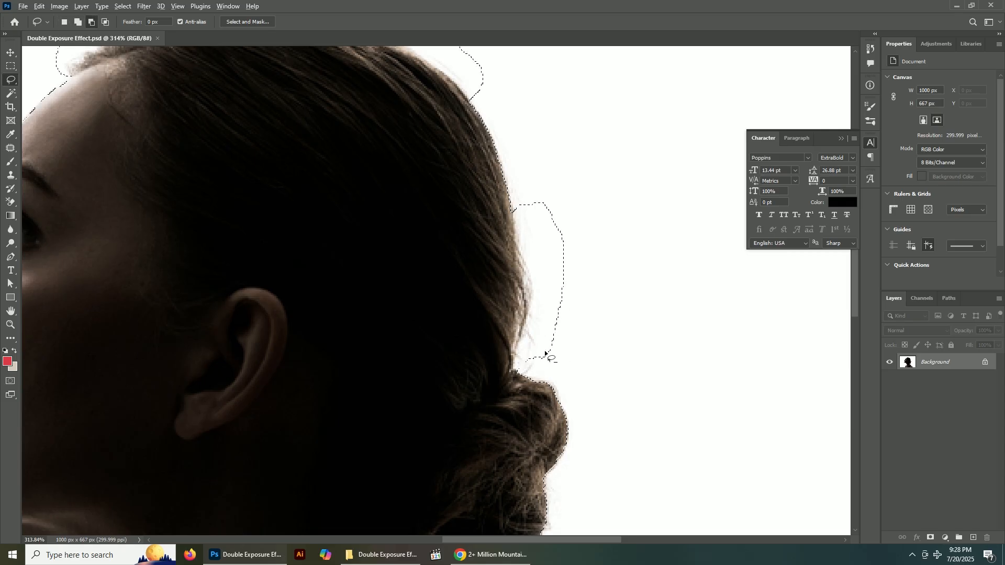
left_click_drag(500, 378, 544, 356)
left_click_drag(529, 391, 504, 372)
scroll(522, 376, "up", 1)
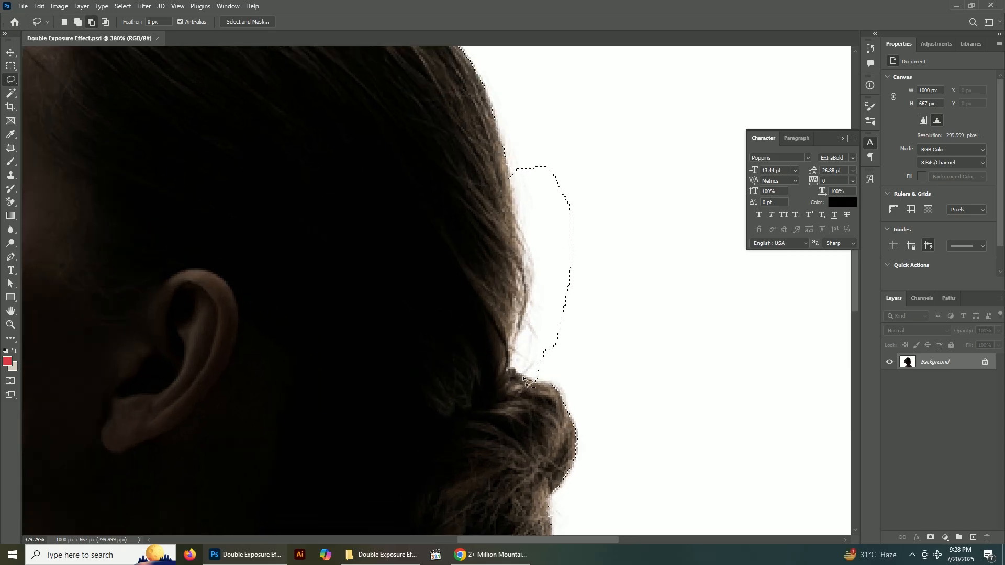
Subtract the strip of background between the loose hair outline and the top of the bun from the selection
mouse_move(539, 378)
left_mouse_down()
mouse_move(512, 364)
mouse_move(550, 373)
left_mouse_up()
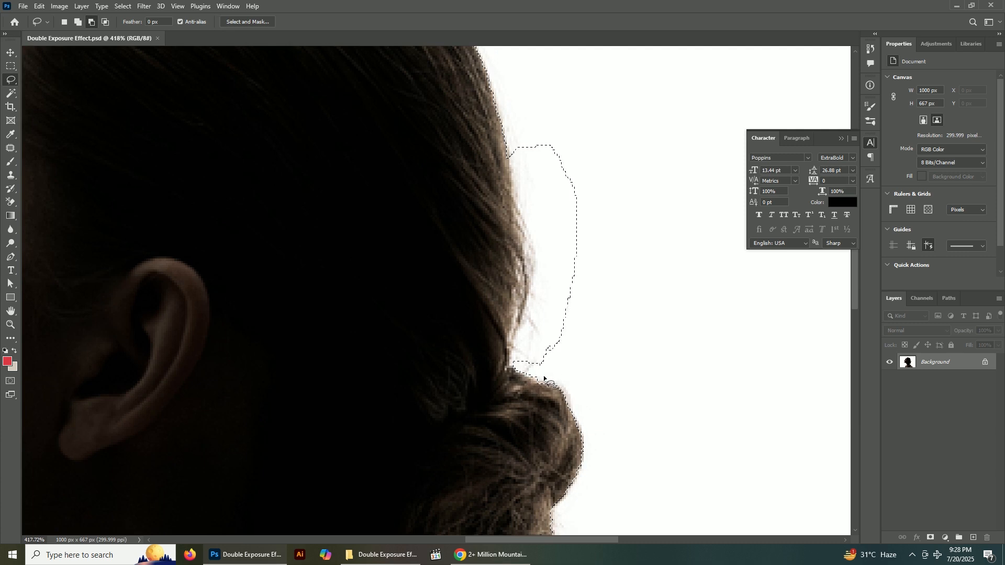
scroll(498, 351, "down", 2)
left_click_drag(525, 422, 532, 304)
scroll(532, 306, "down", 3)
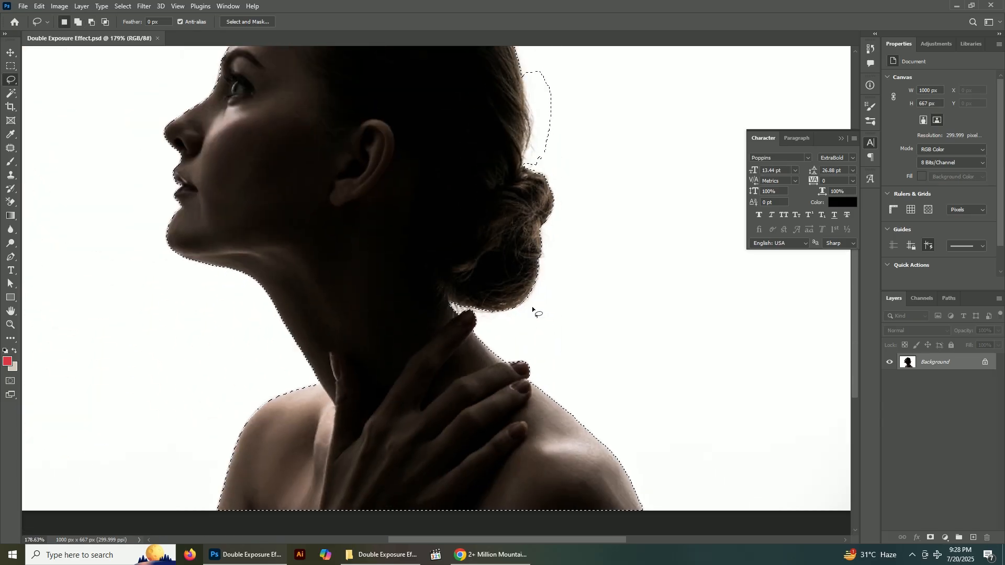
Refine the selection with the Lasso tool in the gap between the underside of the bun and the raised fingertip
scroll(518, 314, "up", 2)
scroll(481, 314, "up", 2)
scroll(481, 315, "down", 1)
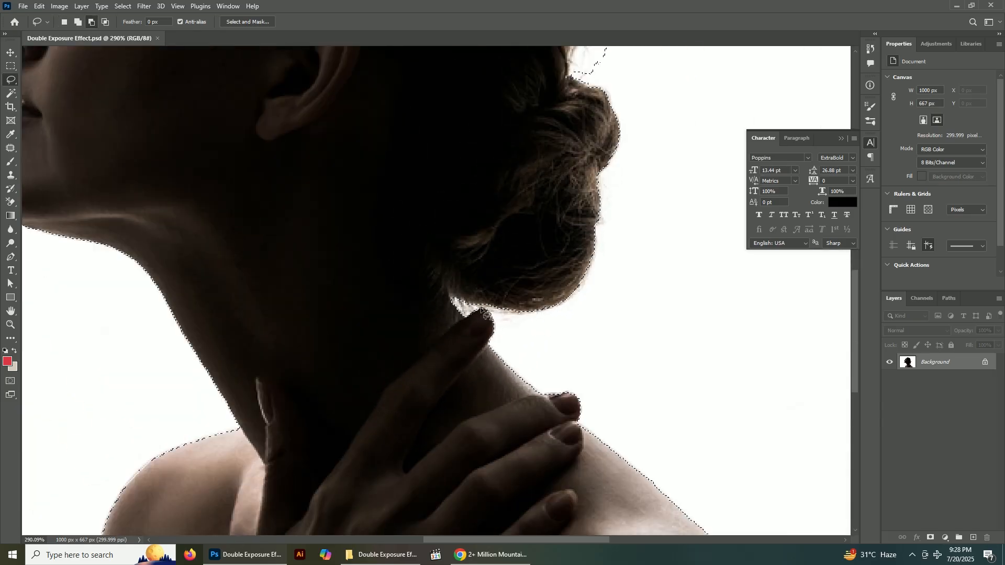
scroll(482, 318, "up", 3)
scroll(482, 320, "down", 2)
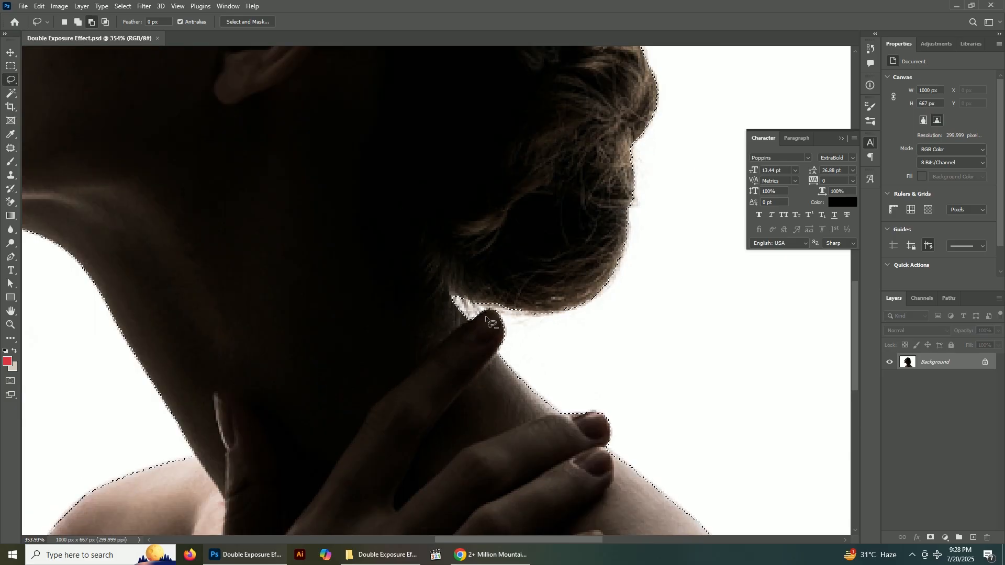
mouse_move(489, 307)
left_mouse_down()
mouse_move(479, 316)
mouse_move(442, 313)
mouse_move(499, 288)
mouse_move(469, 320)
mouse_move(401, 265)
mouse_move(449, 269)
left_mouse_up()
left_click_drag(495, 300, 457, 321)
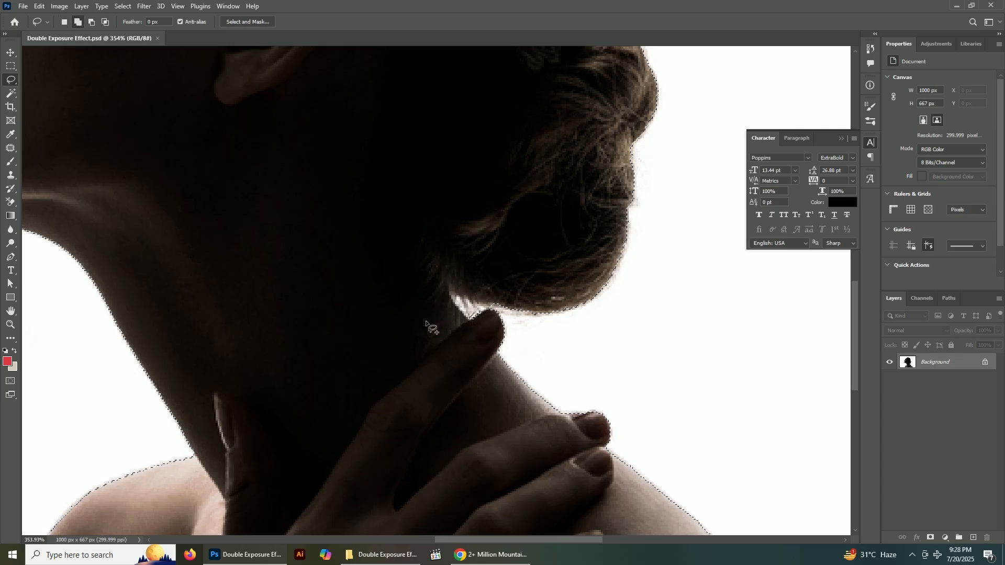
scroll(502, 323, "up", 2)
scroll(472, 317, "down", 1)
key("shift")
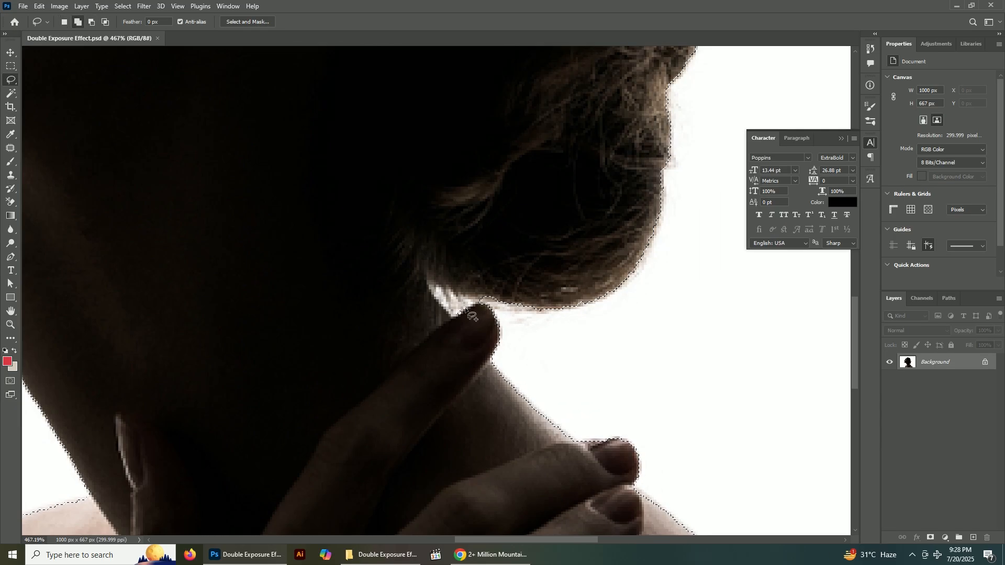
Correct the selection edge around the second fingertip on the neck by adding its missed nail edge and trimming excess background
scroll(456, 315, "down", 2)
key("alt")
scroll(459, 317, "down", 3)
scroll(532, 337, "up", 6)
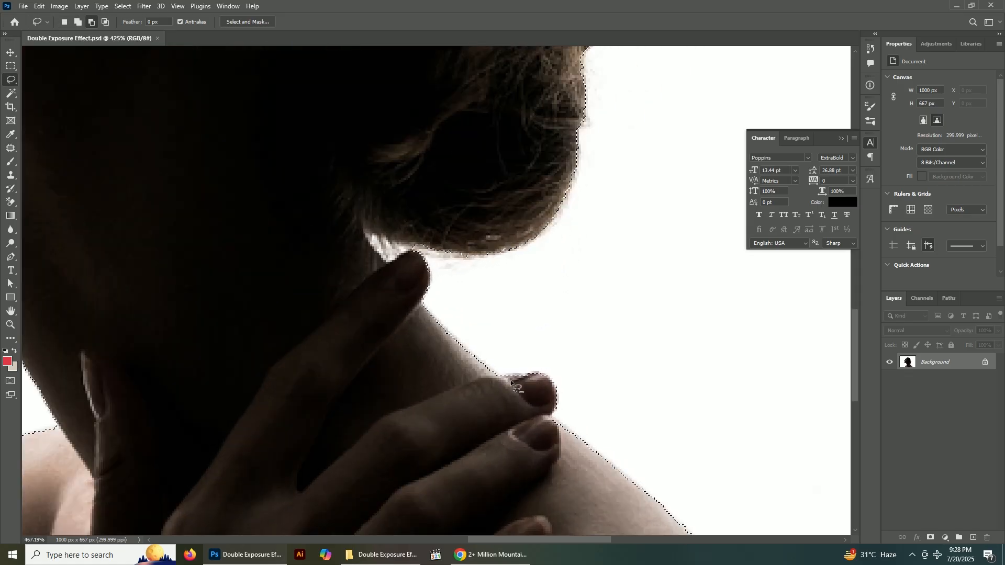
key("shift")
mouse_move(489, 376)
left_mouse_down()
mouse_move(541, 372)
mouse_move(533, 394)
mouse_move(548, 372)
left_mouse_up()
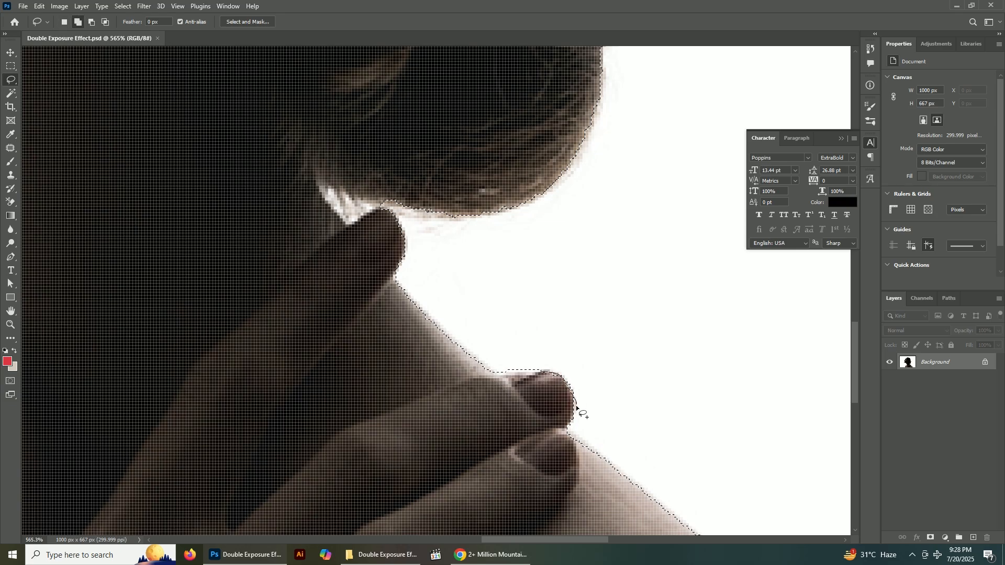
left_click_drag(579, 424, 570, 427)
key("alt")
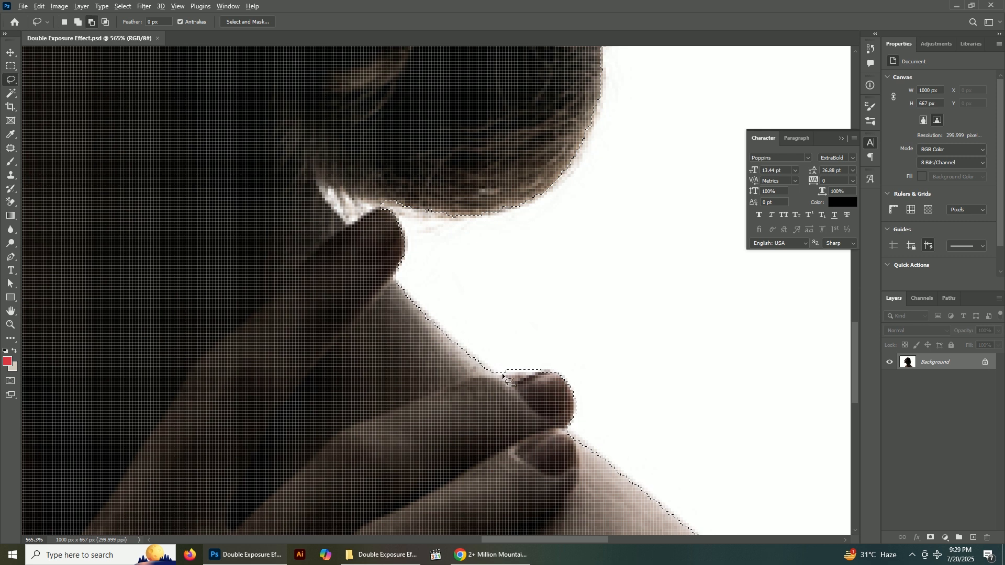
mouse_move(504, 373)
left_mouse_down()
mouse_move(550, 368)
mouse_move(548, 341)
mouse_move(556, 370)
mouse_move(543, 392)
left_mouse_up()
Add the missed edge along the top curve of the front shoulder to the selection with the Lasso tool
mouse_move(534, 425)
left_mouse_down()
mouse_move(377, 202)
mouse_move(352, 185)
mouse_move(401, 202)
mouse_move(418, 274)
mouse_move(379, 282)
left_mouse_up()
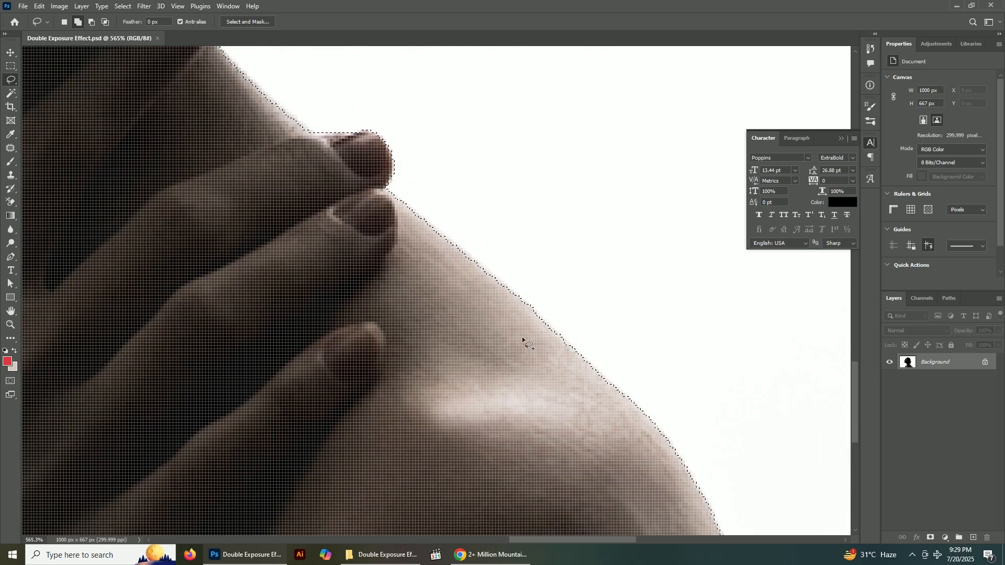
scroll(533, 350, "down", 4)
left_click_drag(372, 357, 581, 288)
left_click_drag(279, 243, 297, 276)
scroll(343, 273, "up", 4)
key("shift")
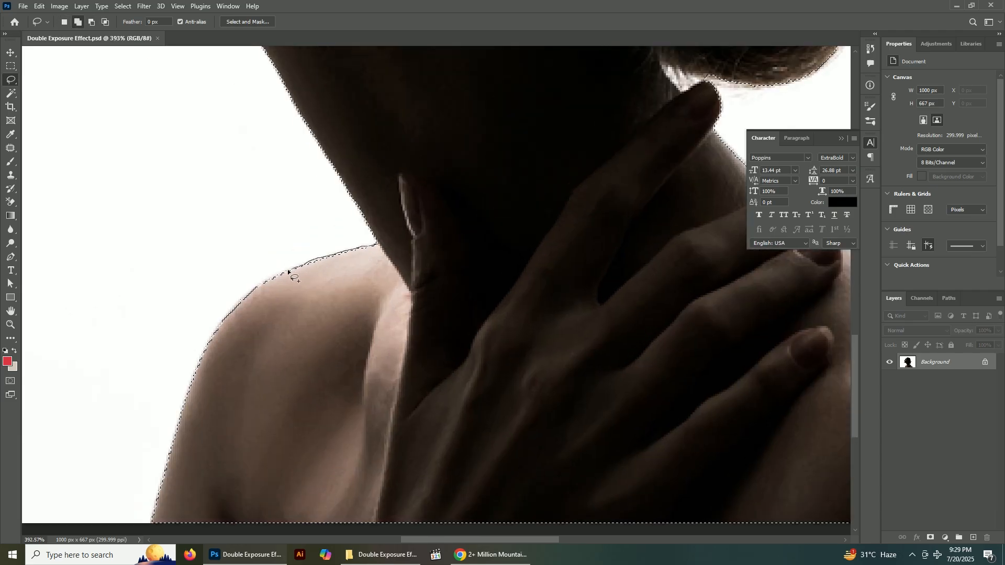
left_click_drag(256, 288, 254, 294)
scroll(264, 323, "up", 4)
left_click_drag(254, 328, 409, 198)
key("shift")
left_click_drag(423, 128, 405, 137)
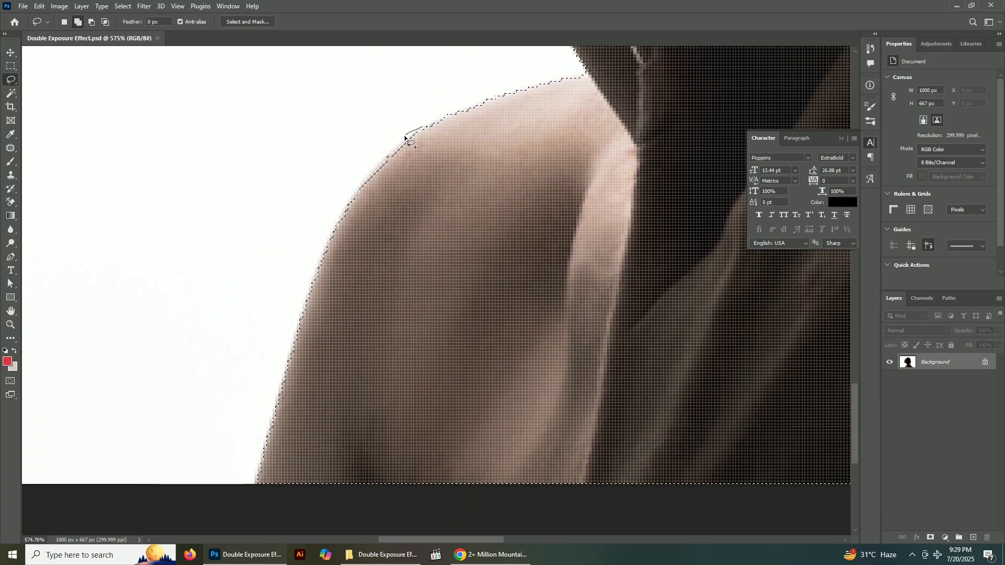
Extend the selection over the missed skin edge down the outer side of the front shoulder to the image's lower border
left_click_drag(358, 218, 430, 152)
key("alt")
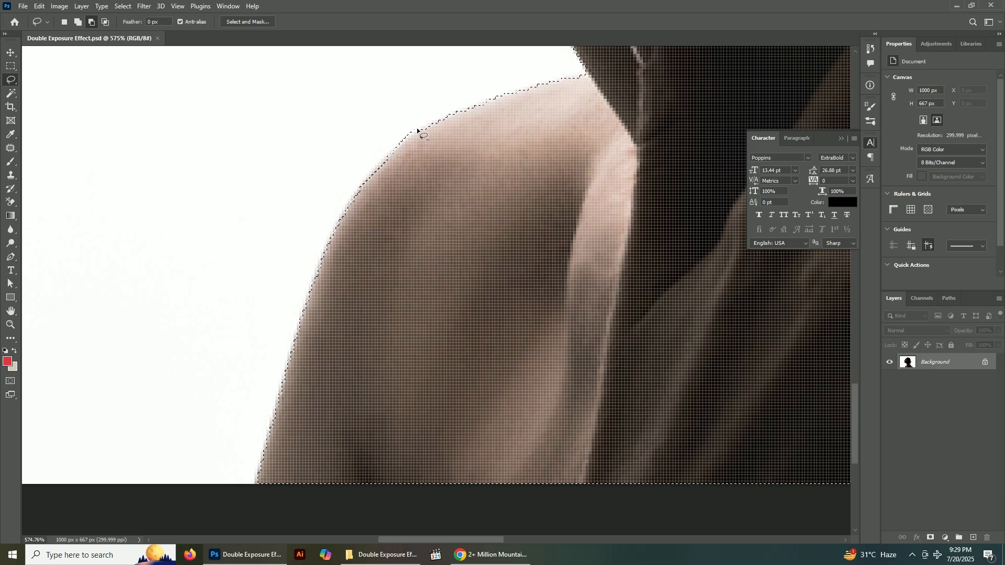
key("shift")
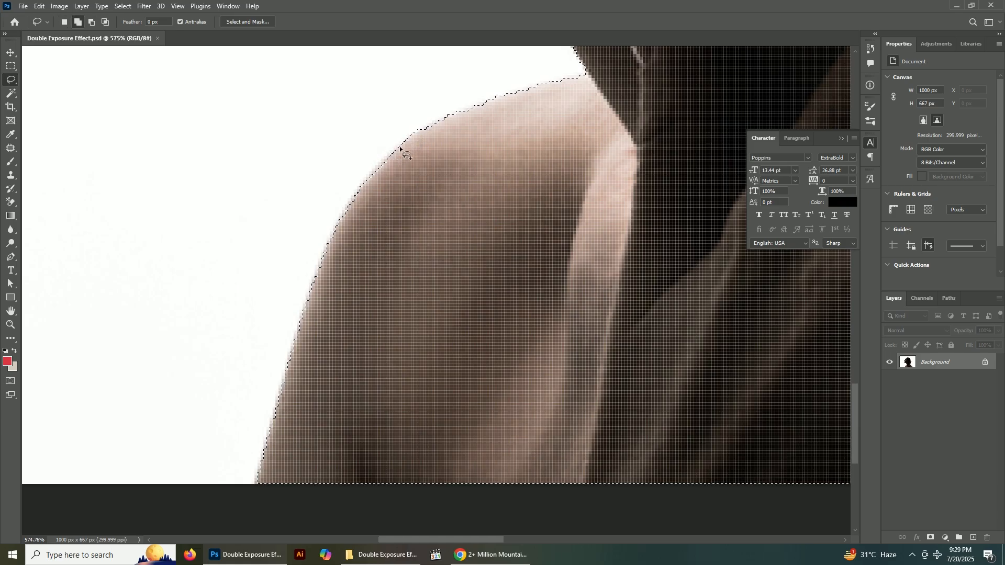
left_click_drag(370, 178, 347, 210)
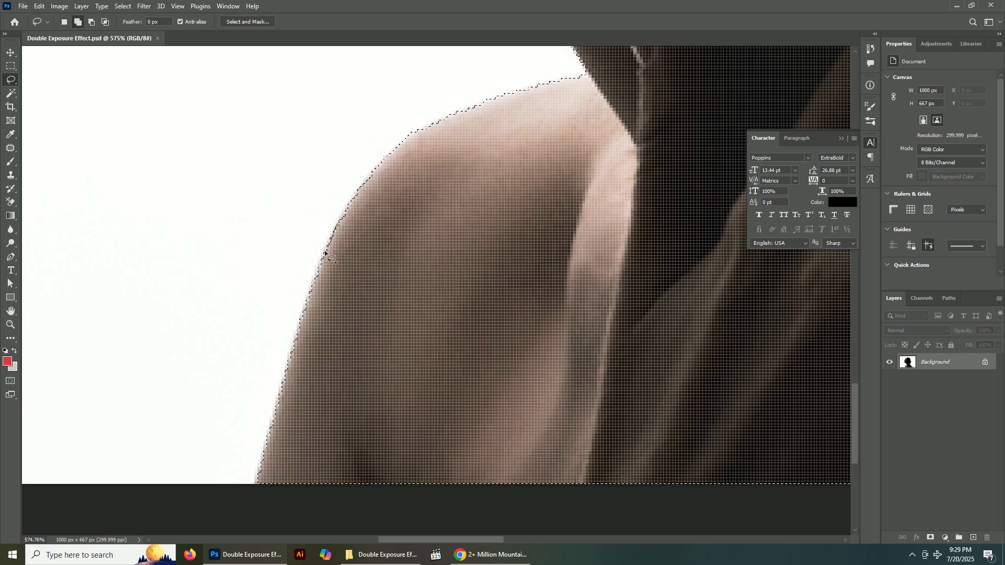
left_click_drag(310, 283, 297, 325)
left_click_drag(292, 361, 278, 398)
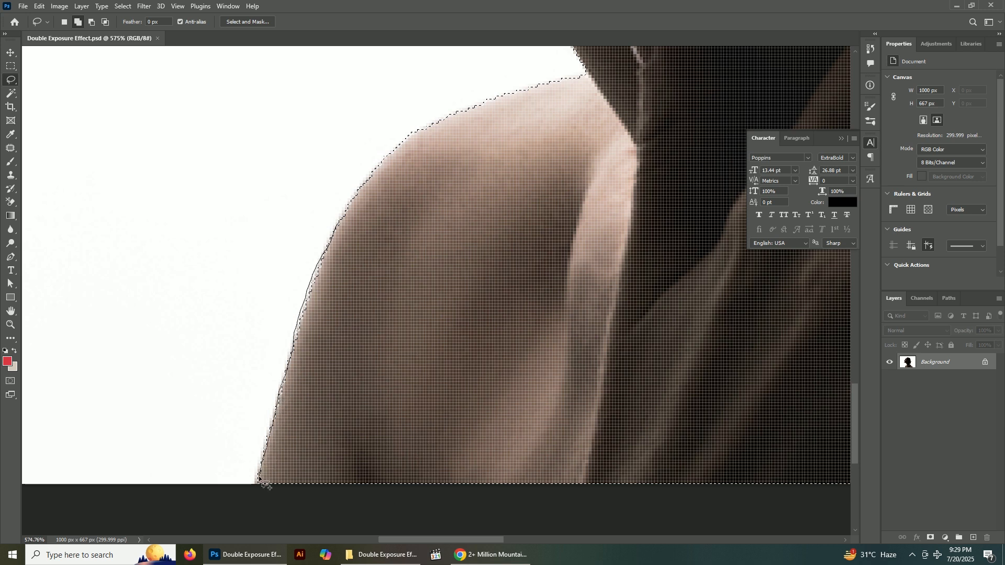
mouse_move(274, 412)
left_mouse_down()
mouse_move(258, 472)
mouse_move(287, 514)
mouse_move(290, 502)
left_mouse_up()
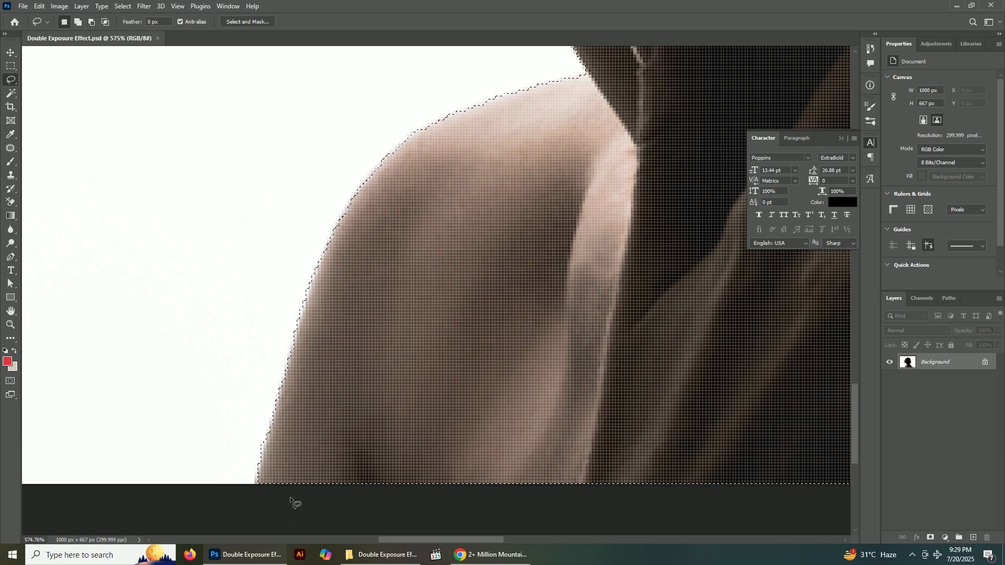
Touch up the uneven selection edge on the upper curve of the front shoulder
scroll(240, 415, "down", 2)
scroll(335, 231, "up", 3)
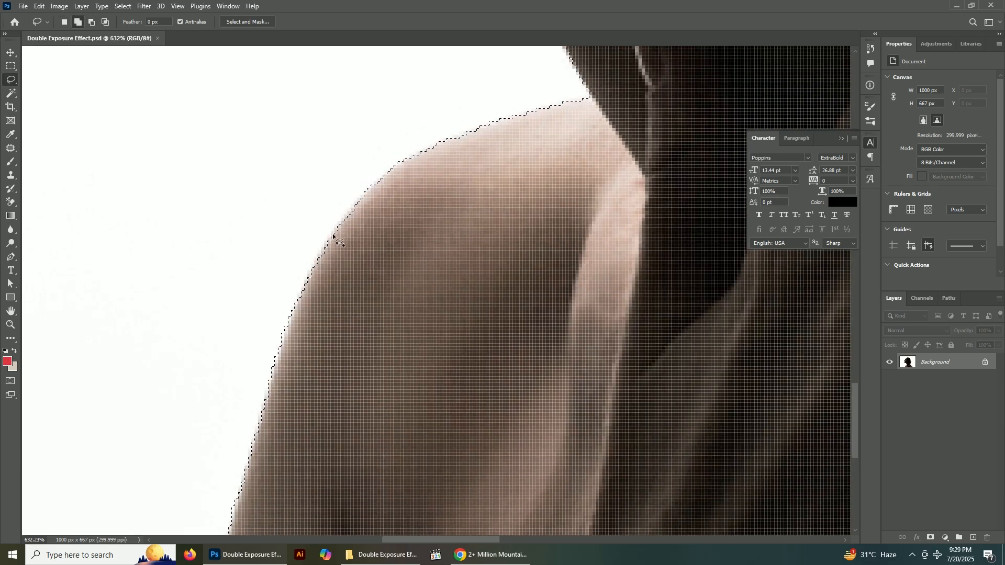
left_click_drag(337, 230, 317, 256)
left_click_drag(322, 328, 335, 278)
mouse_move(327, 227)
left_mouse_down()
mouse_move(325, 239)
mouse_move(292, 253)
mouse_move(329, 229)
mouse_move(262, 272)
mouse_move(248, 265)
left_mouse_up()
Add the missed edge at the woman's brow to the selection with the Lasso tool
scroll(273, 227, "down", 12)
scroll(380, 434, "down", 3)
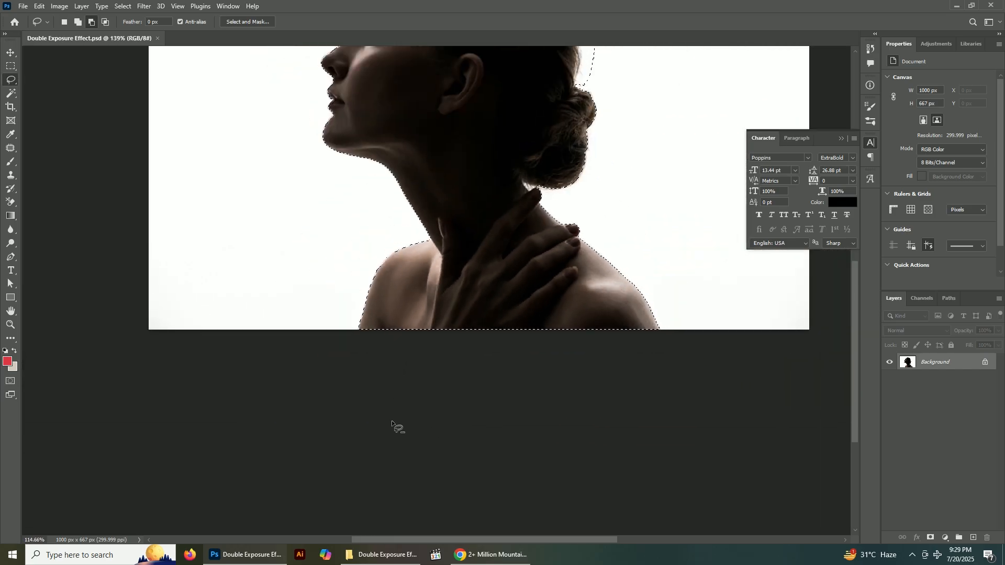
scroll(385, 239, "up", 6)
scroll(376, 288, "down", 3)
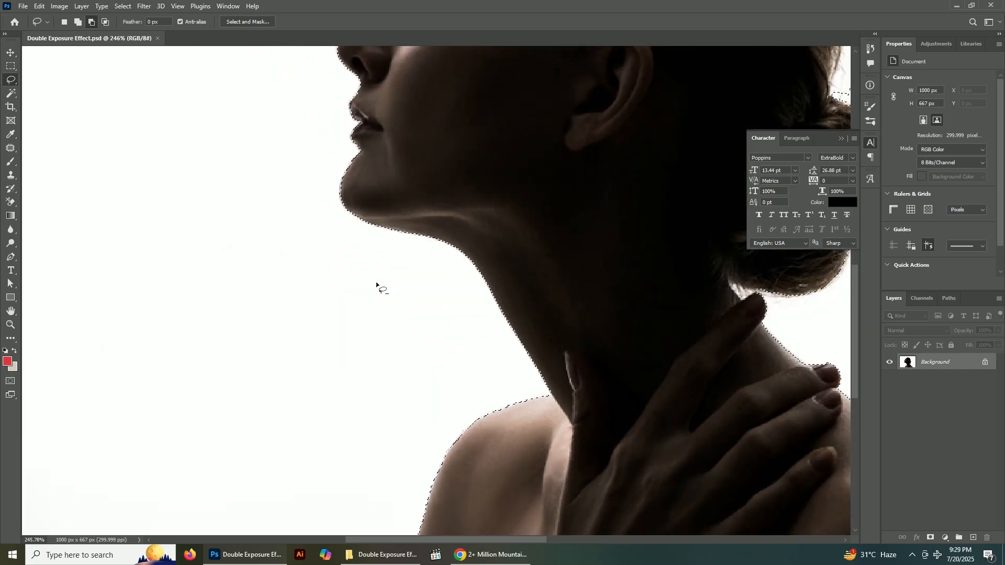
scroll(352, 90, "up", 4)
left_click_drag(366, 109, 370, 358)
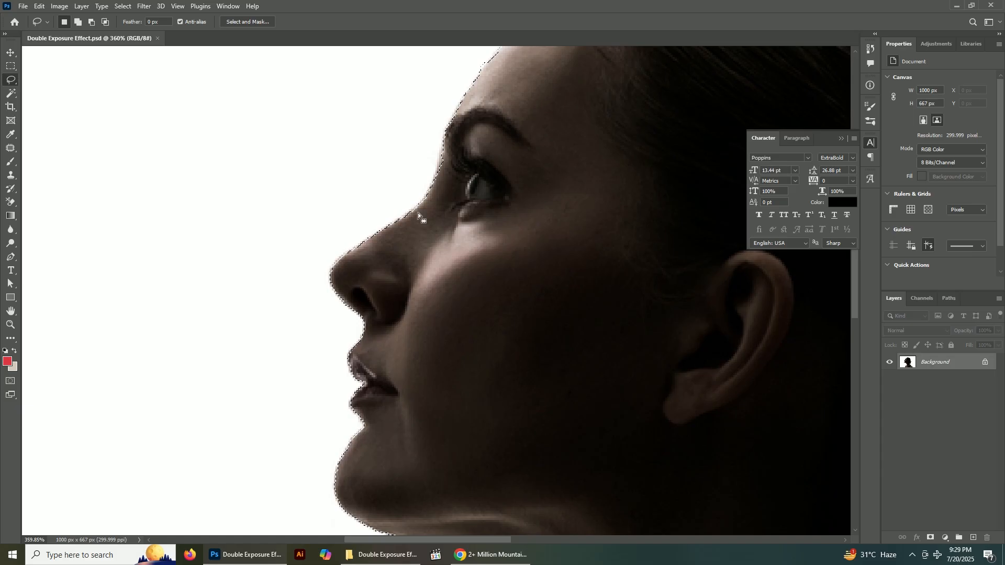
scroll(444, 137, "up", 1)
key("shift")
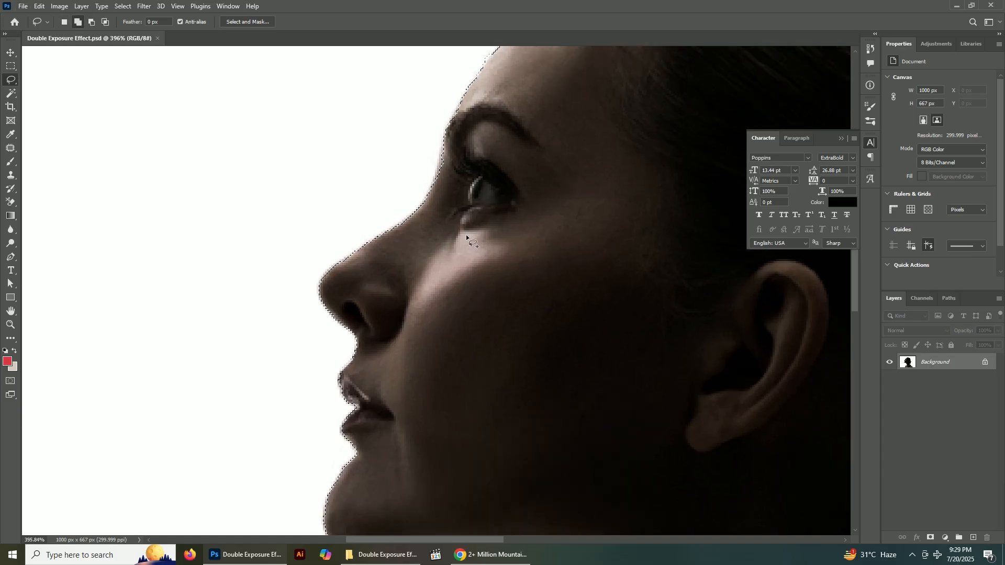
left_click_drag(447, 130, 437, 162)
left_click_drag(469, 228, 474, 191)
Smooth the selection edge along the forehead between the brow and the hairline
scroll(466, 155, "up", 2)
left_click_drag(467, 150, 418, 308)
mouse_move(441, 202)
left_mouse_down()
mouse_move(402, 283)
mouse_move(454, 305)
left_mouse_up()
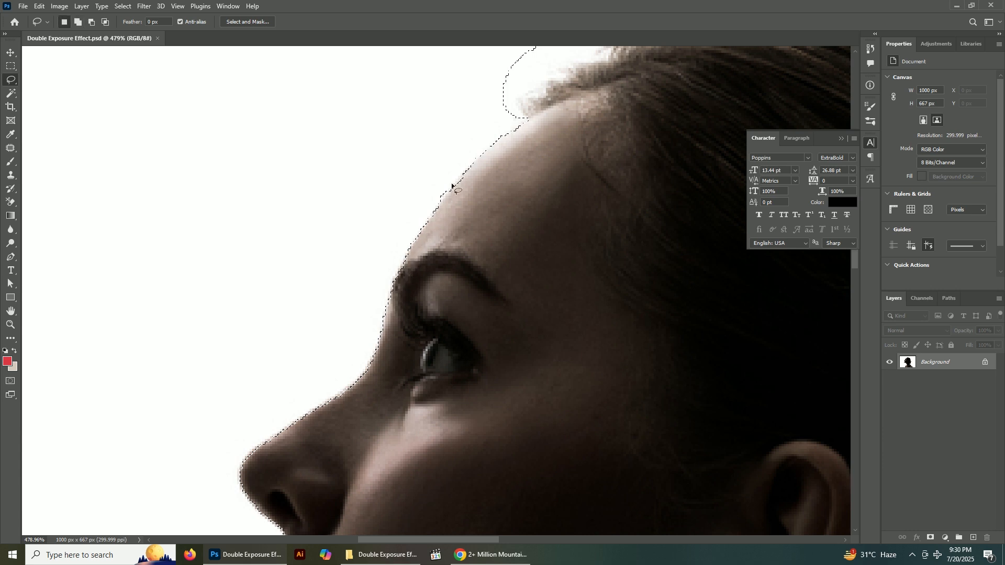
left_click_drag(453, 186, 431, 192)
scroll(493, 145, "down", 12)
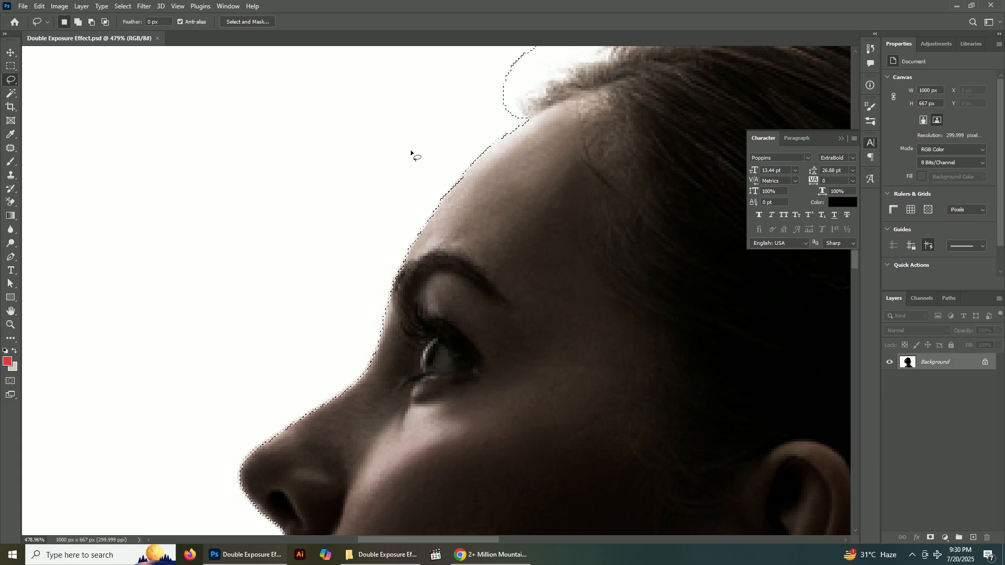
scroll(364, 370, "up", 3)
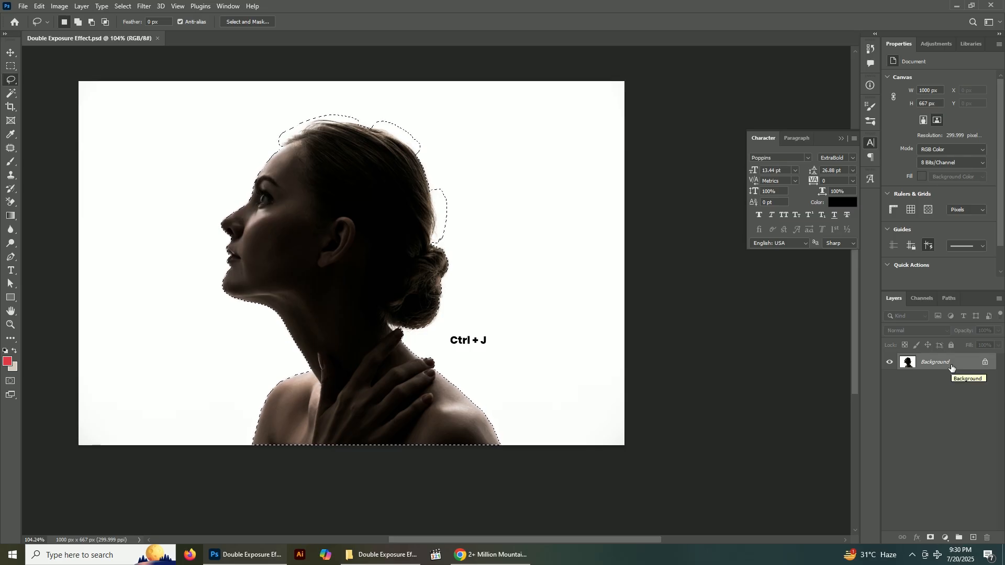
left_click(930, 538)
key("ctrl+z")
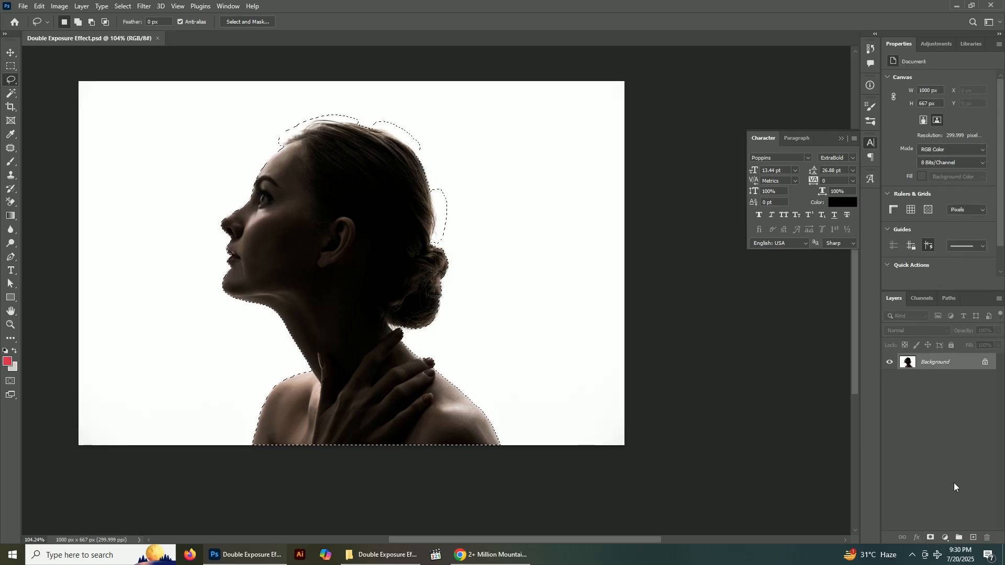
left_click(974, 538)
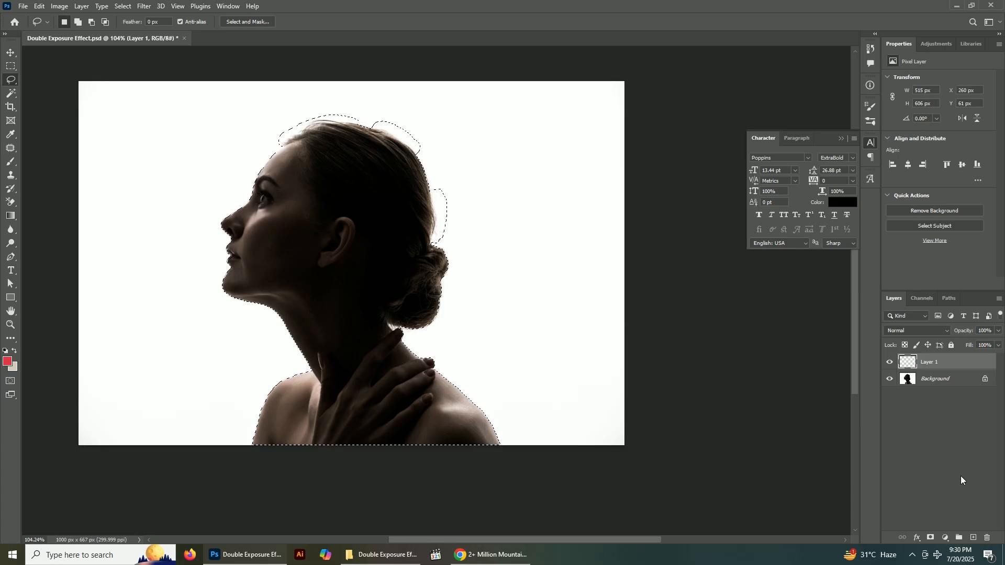
key("ctrl+z")
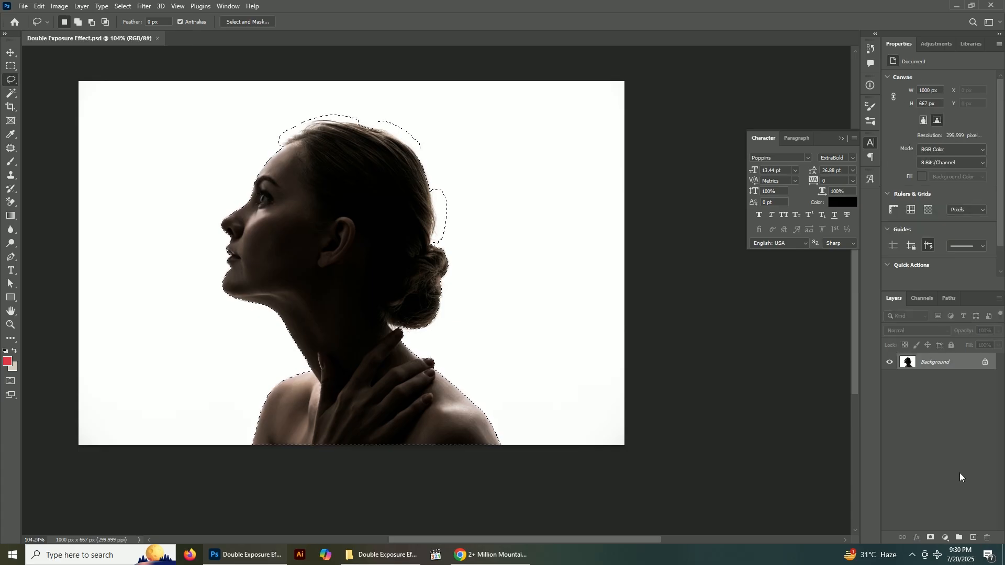
Copy the selected woman onto a new layer and hide the Background layer
key("ctrl+j")
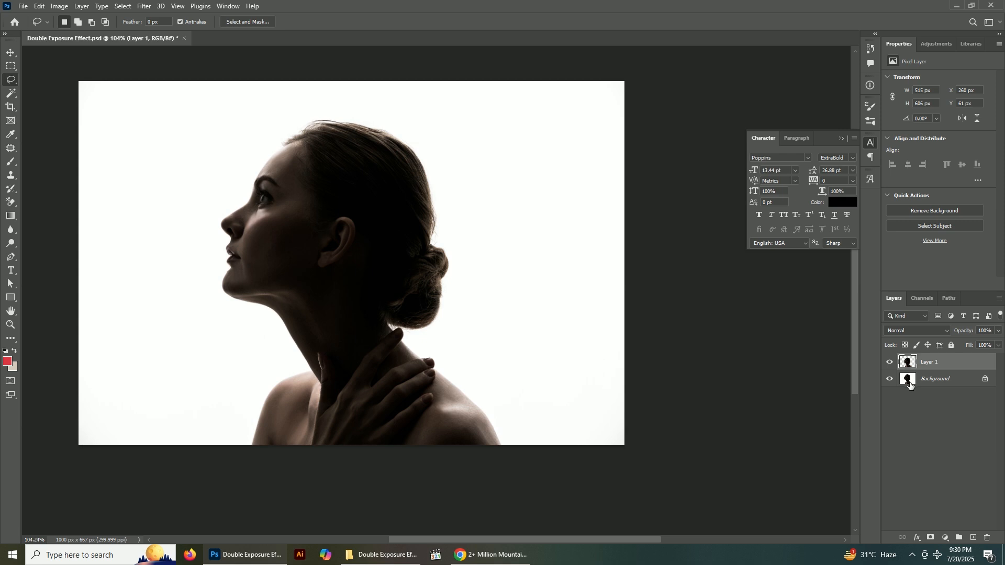
left_click(890, 379)
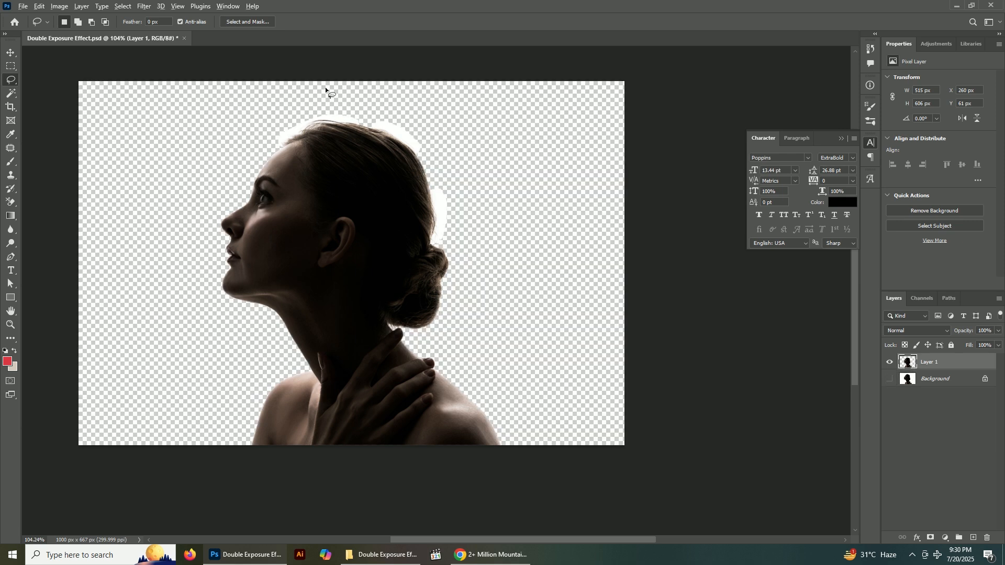
Try to erase the white fringe at the woman's front hairline using the Background Eraser with Sampling: Once
scroll(335, 108, "up", 10)
left_click_drag(339, 170, 399, 209)
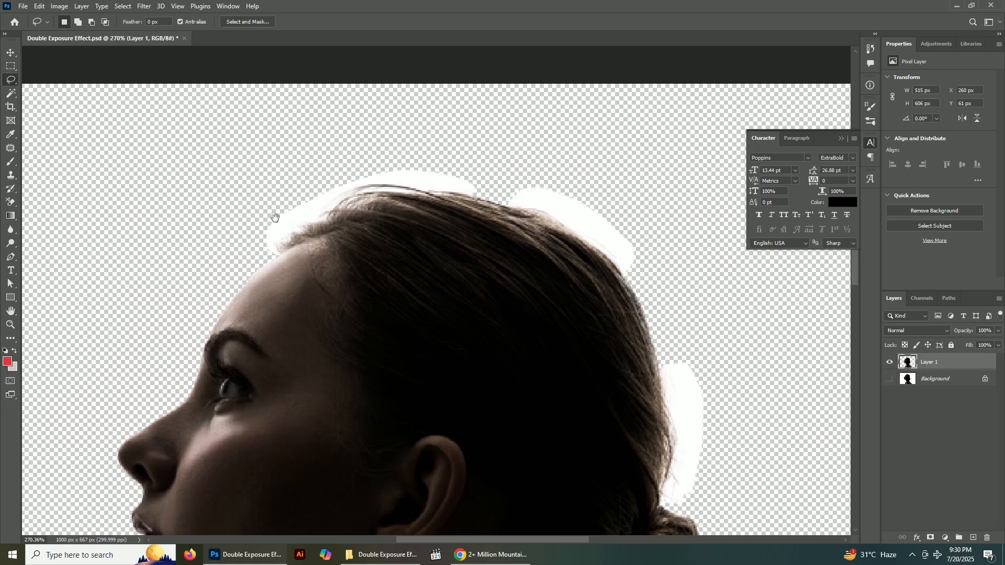
left_click(10, 204)
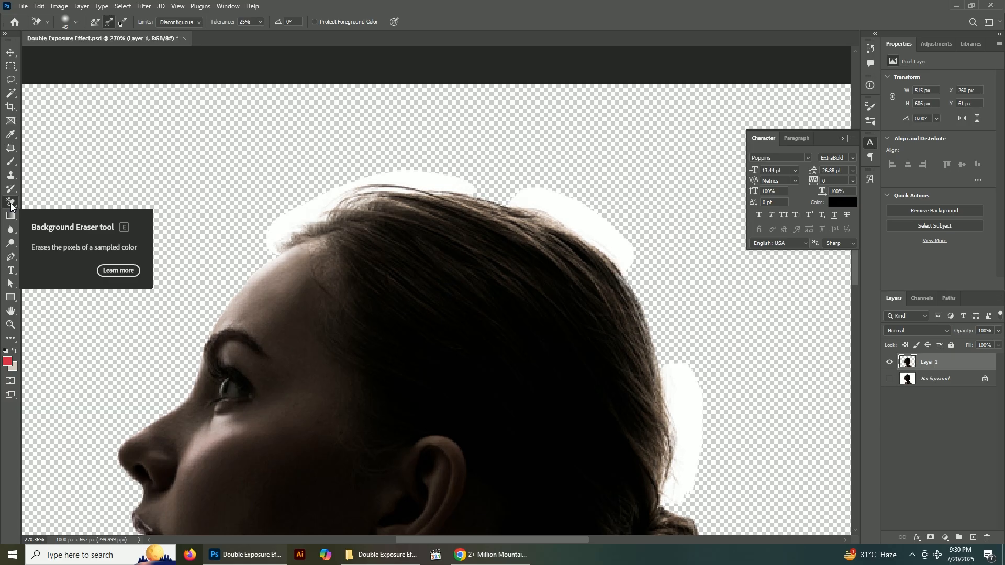
right_click(10, 204)
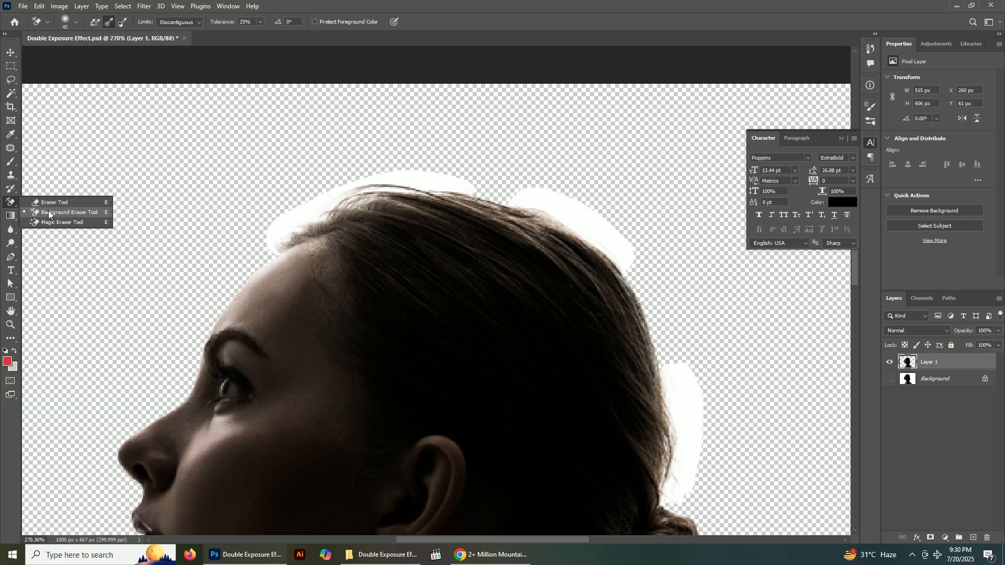
left_click(49, 212)
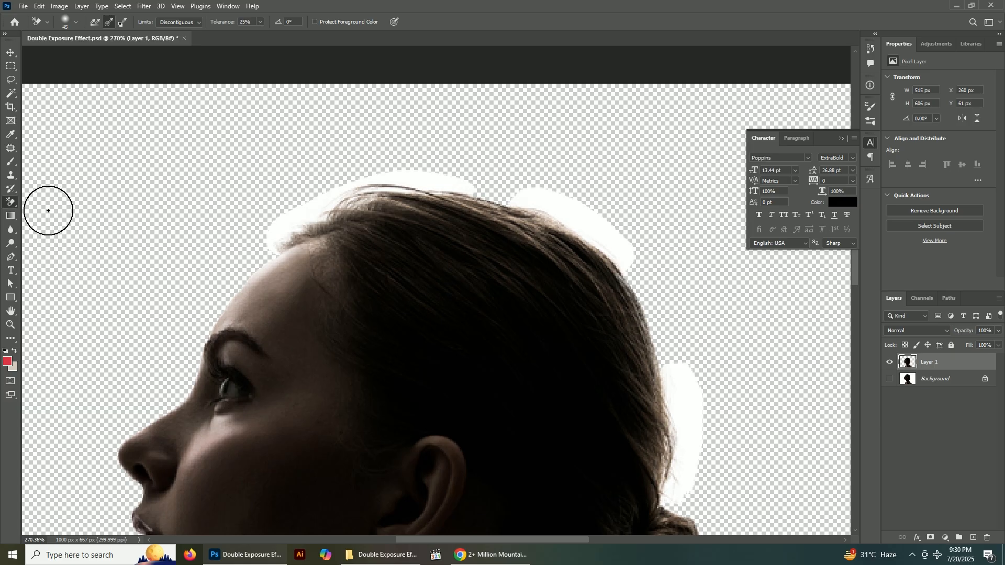
left_click(108, 23)
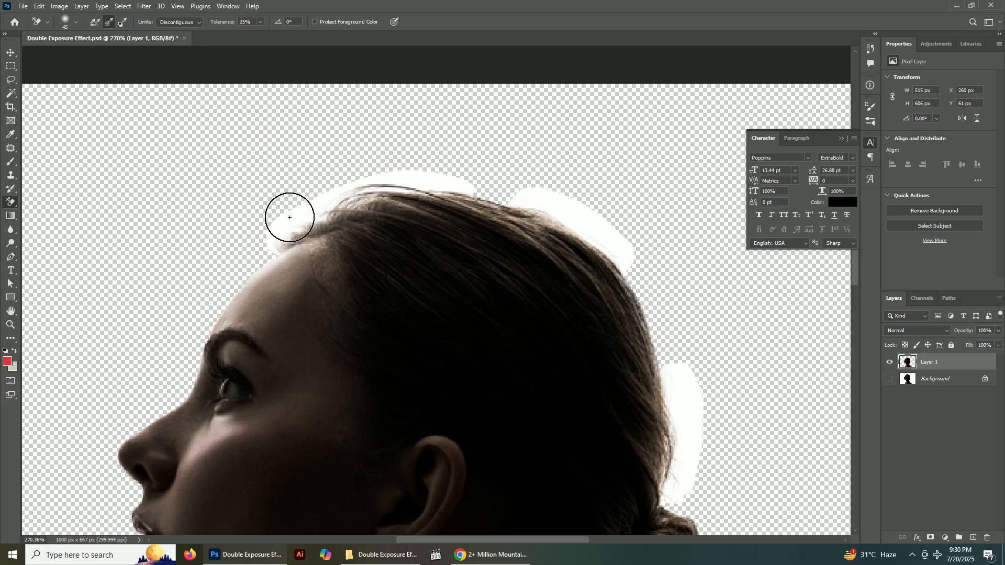
left_click_drag(287, 218, 269, 245)
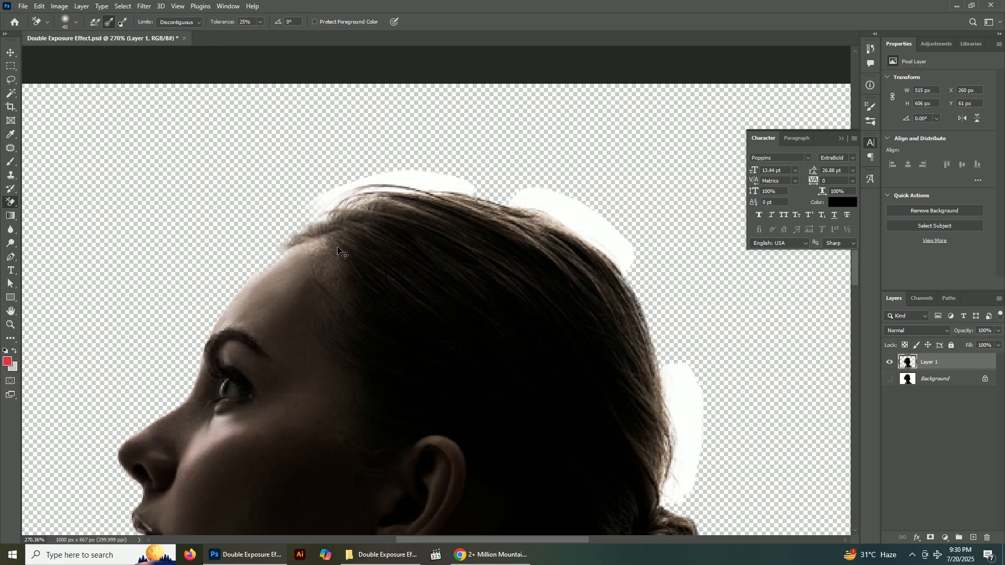
scroll(277, 259, "up", 3)
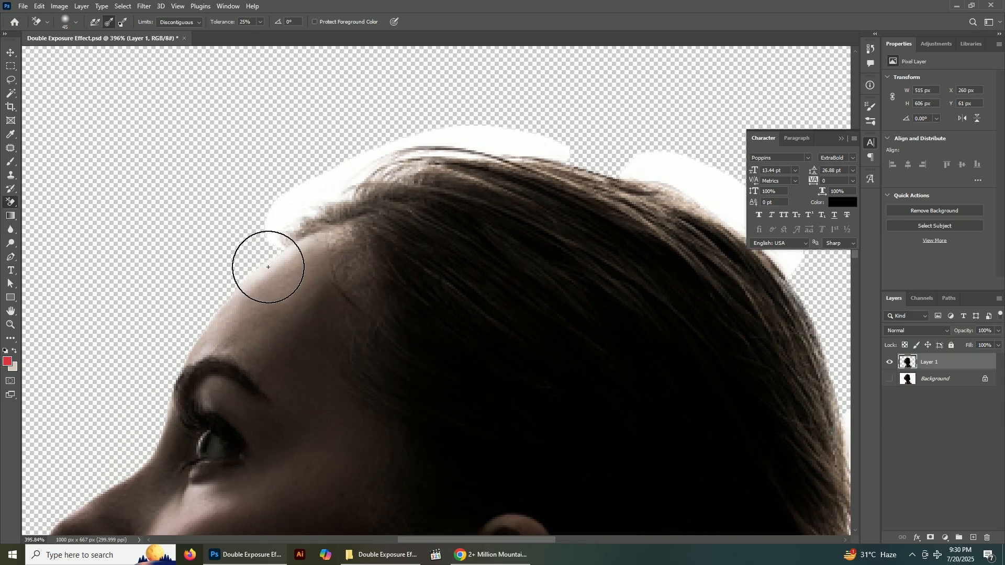
key("v")
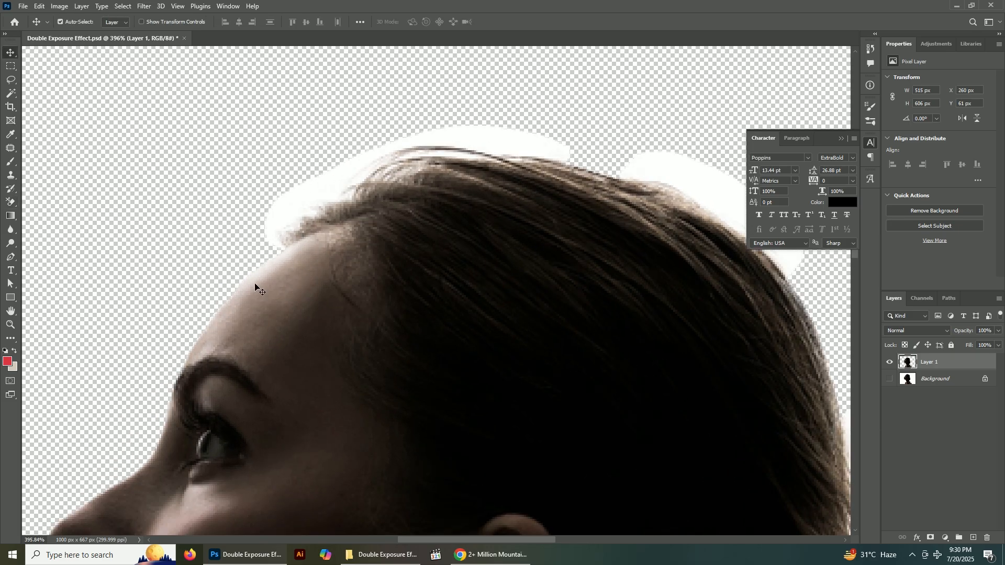
Lasso the white fringe and hair edge from the front hairline across the top of the head, leaving the forehead outside
left_click(11, 80)
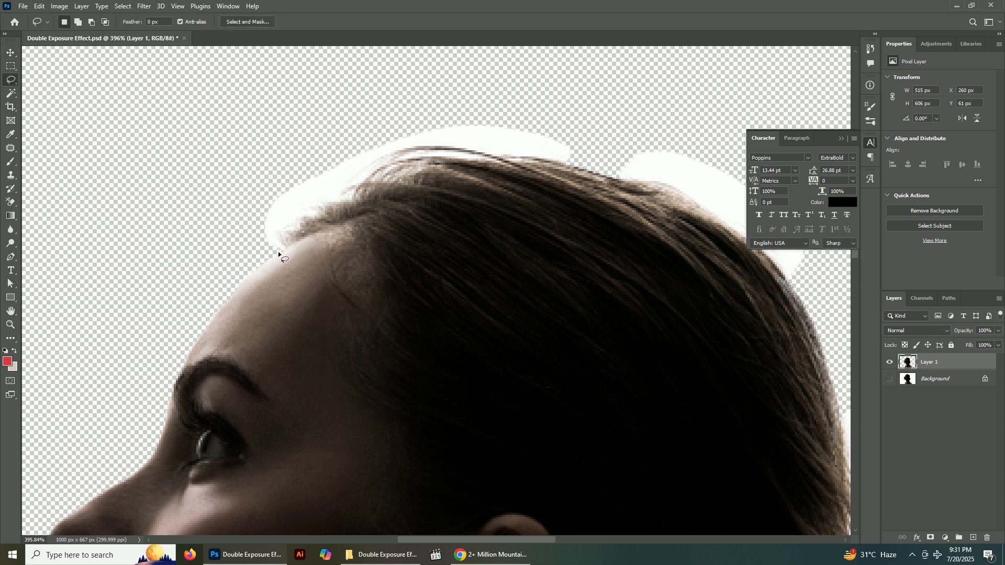
left_click_drag(339, 230, 510, 190)
mouse_move(592, 156)
left_mouse_down()
mouse_move(550, 108)
mouse_move(350, 110)
left_mouse_up()
left_click_drag(252, 166, 223, 248)
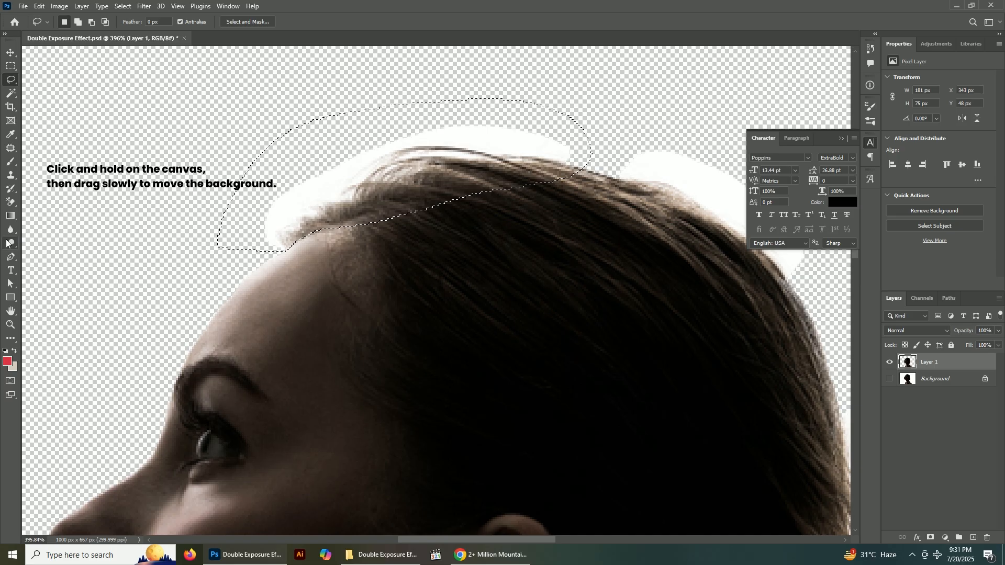
Erase the white fringe inside the selection along the top of the hair with the Background Eraser, and deselect
left_click(10, 202)
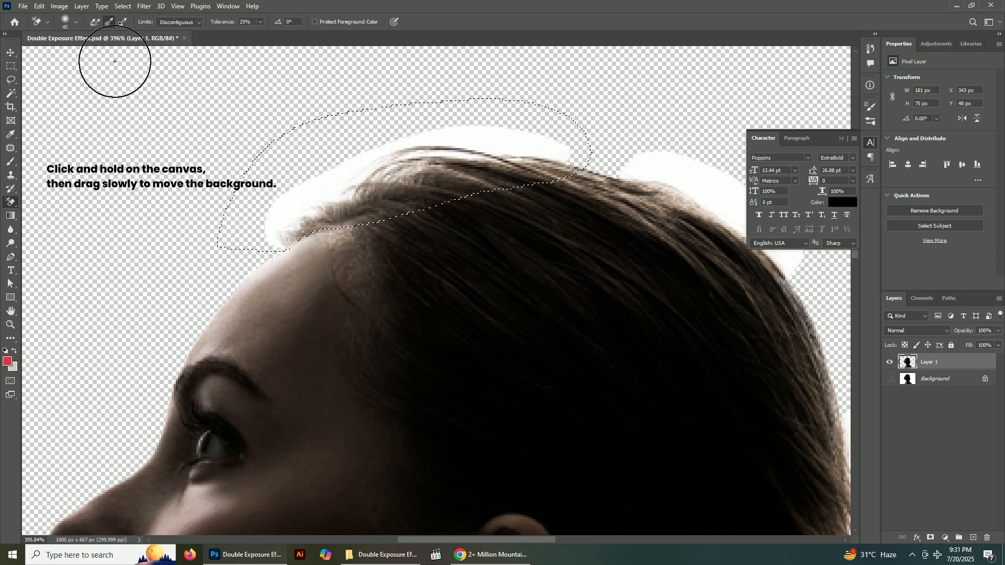
mouse_move(296, 179)
left_mouse_down()
mouse_move(289, 209)
mouse_move(301, 210)
mouse_move(276, 230)
mouse_move(466, 151)
mouse_move(351, 155)
mouse_move(574, 160)
mouse_move(483, 144)
mouse_move(361, 162)
mouse_move(346, 175)
mouse_move(404, 184)
mouse_move(335, 194)
mouse_move(267, 223)
left_mouse_up()
scroll(151, 274, "down", 4)
scroll(557, 295, "up", 1)
scroll(557, 295, "up", 2)
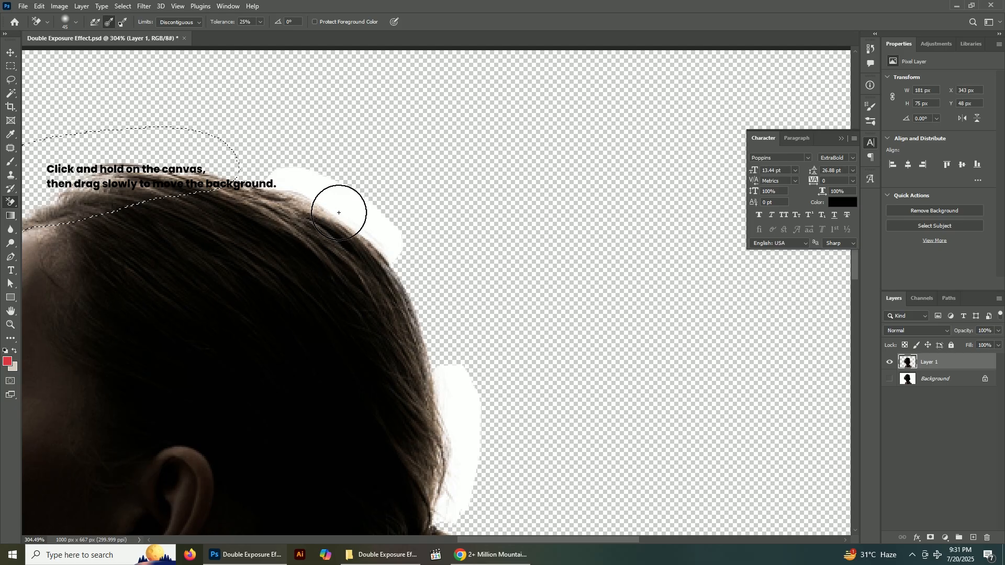
key("ctrl+d")
Erase the remaining white fringes along the back of the crown and above the bun, and check the bun's edges
mouse_move(354, 214)
left_mouse_down()
mouse_move(348, 204)
mouse_move(359, 204)
mouse_move(273, 173)
left_mouse_up()
mouse_move(368, 204)
left_mouse_down()
mouse_move(393, 243)
mouse_move(359, 209)
mouse_move(400, 271)
left_mouse_up()
scroll(440, 311, "down", 1)
scroll(440, 311, "down", 1)
mouse_move(439, 311)
left_mouse_down()
mouse_move(472, 345)
mouse_move(462, 264)
mouse_move(444, 260)
mouse_move(466, 399)
mouse_move(430, 425)
mouse_move(452, 429)
mouse_move(427, 433)
mouse_move(442, 320)
left_mouse_up()
scroll(486, 403, "up", 2)
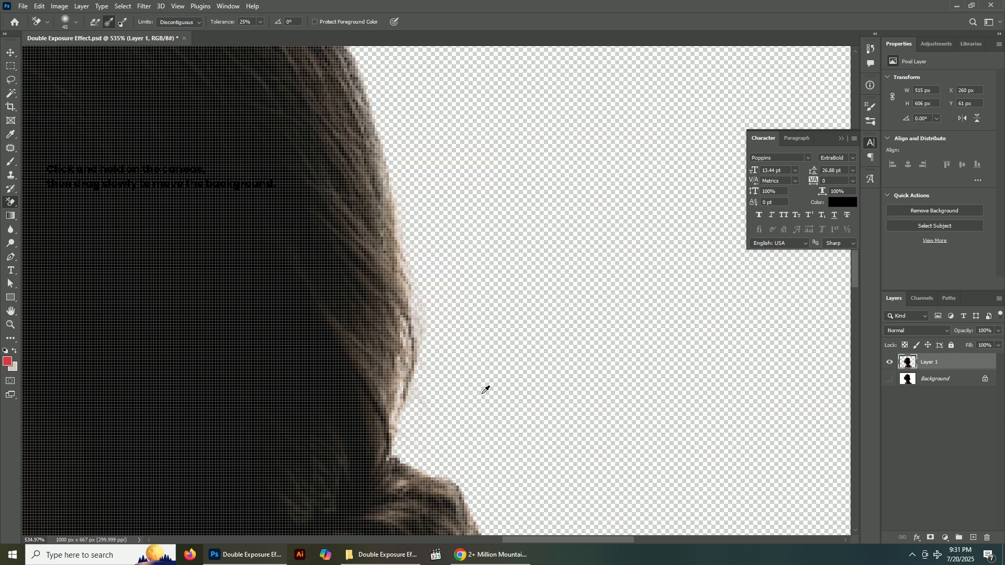
scroll(500, 387, "down", 3)
left_click_drag(507, 459, 536, 174)
scroll(388, 316, "up", 5)
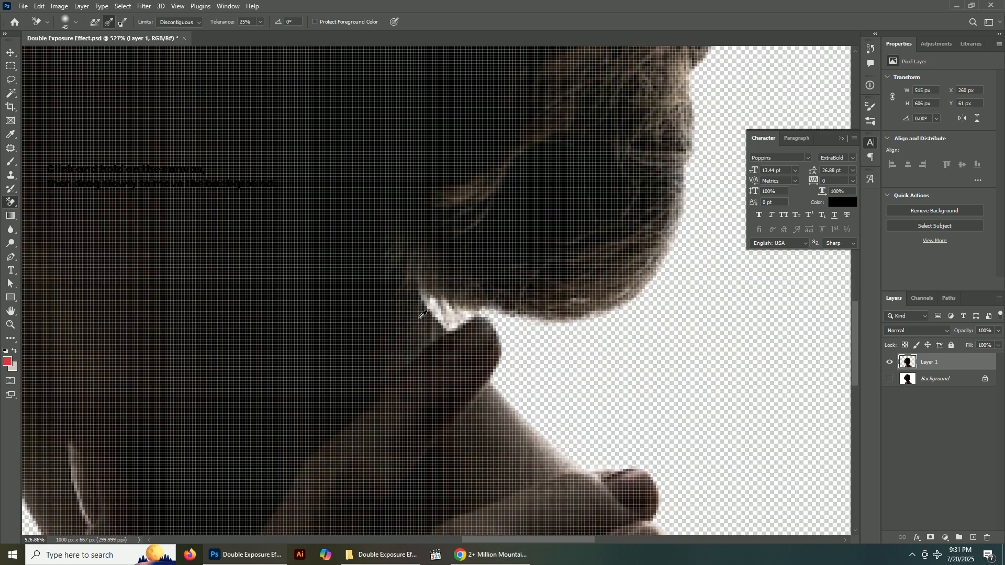
scroll(445, 314, "down", 2)
scroll(455, 314, "down", 1)
scroll(455, 314, "down", 5)
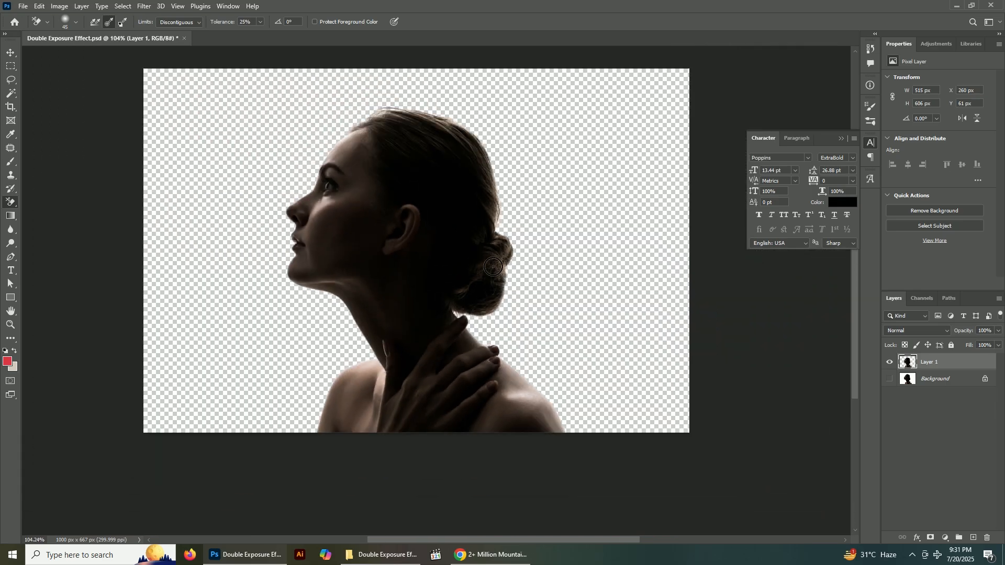
Show the Background layer again and convert Layer 1 to a smart object
left_click(11, 53)
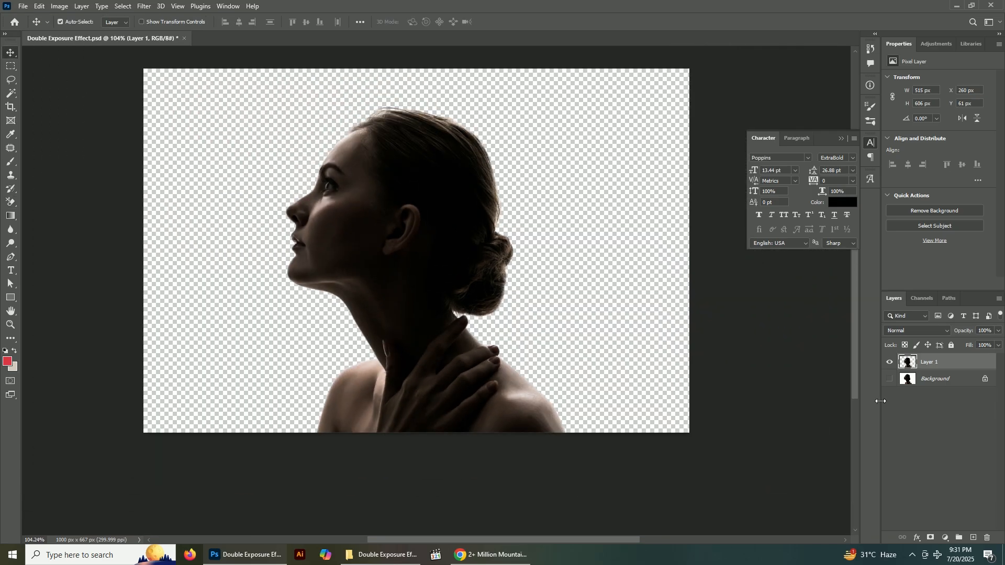
left_click(890, 379)
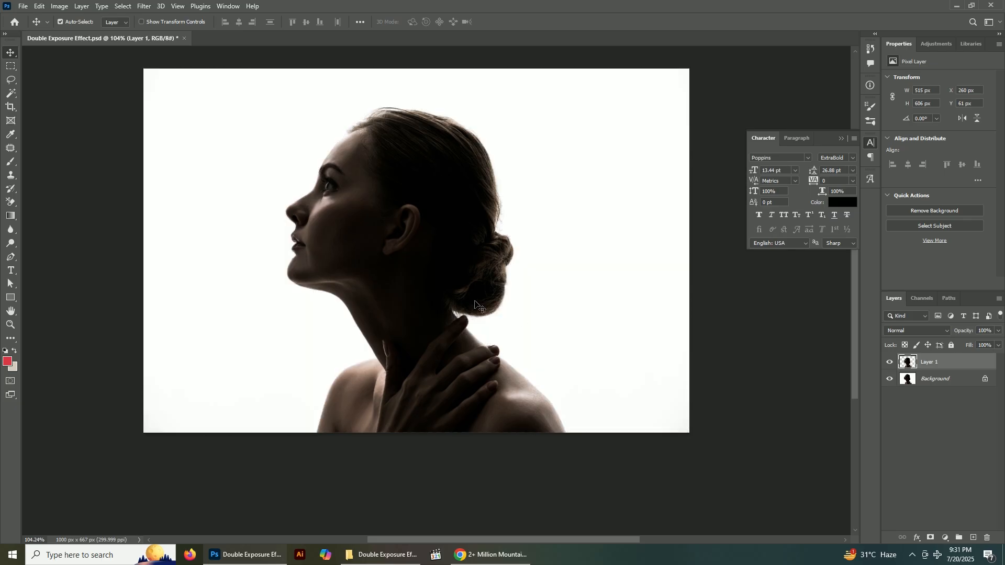
scroll(430, 281, "up", 2)
right_click(951, 364)
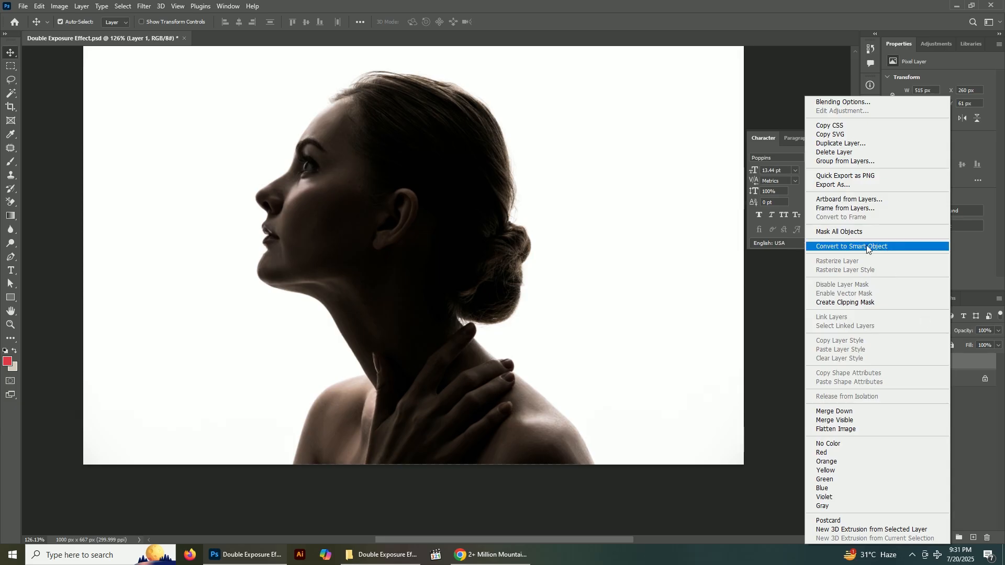
left_click(856, 246)
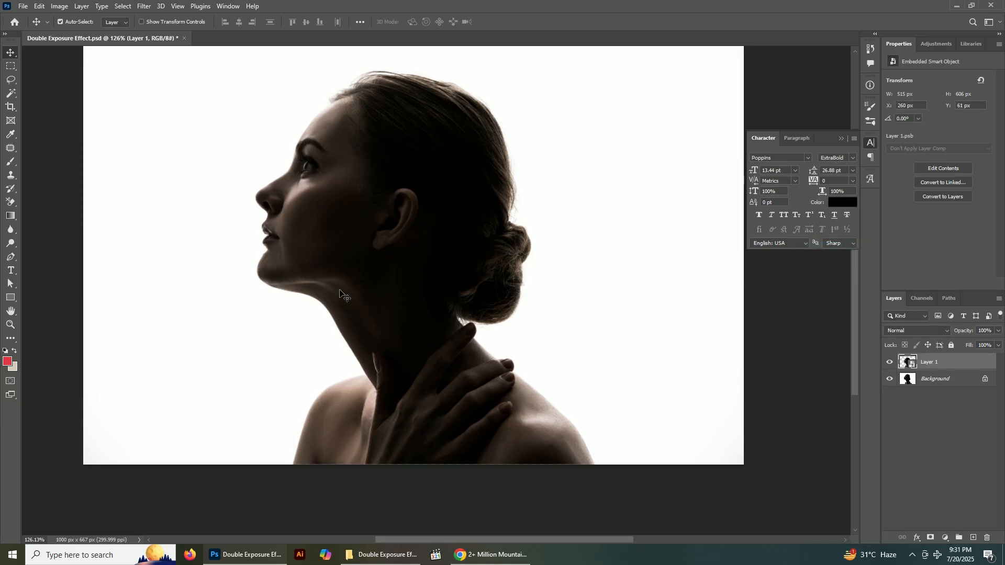
Place the mountain photo 6e2a3cf466.jpg from the tutorial folder above Layer 1 and clip it to that layer
scroll(359, 332, "down", 1)
key("alt+Tab")
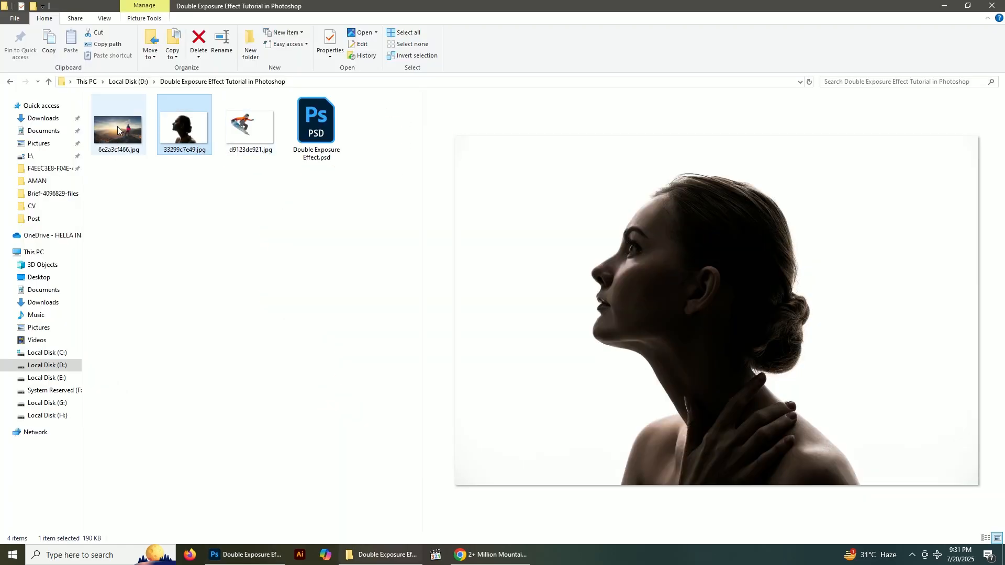
left_click_drag(138, 131, 407, 231)
key("alt+Tab")
key("Return")
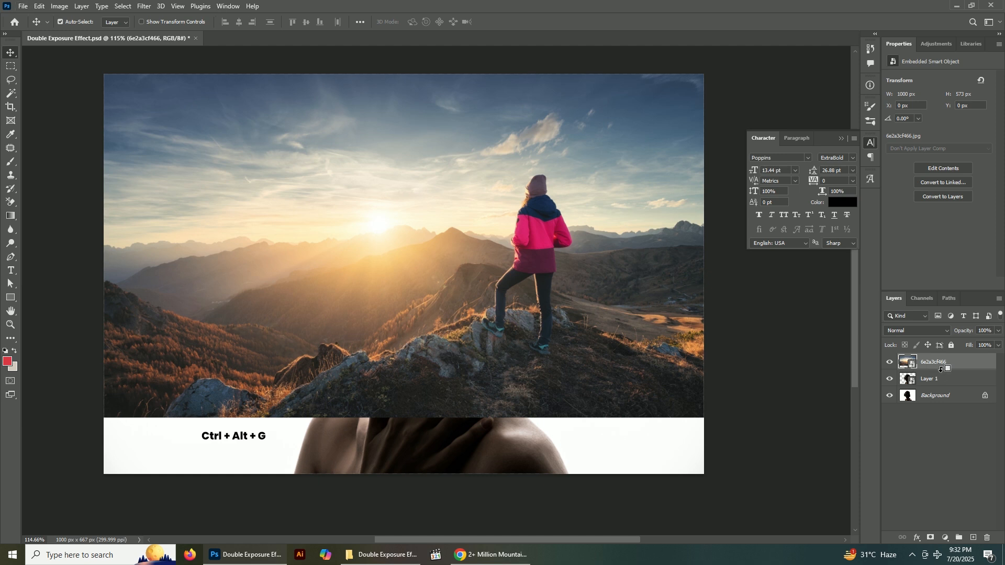
left_click(940, 370, "alt")
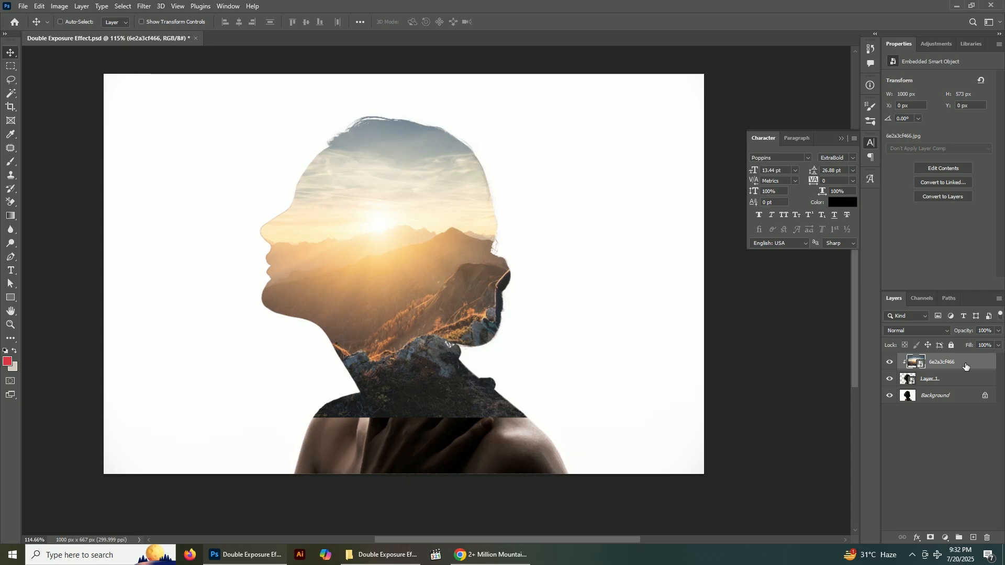
left_click(69, 20)
left_click(40, 6)
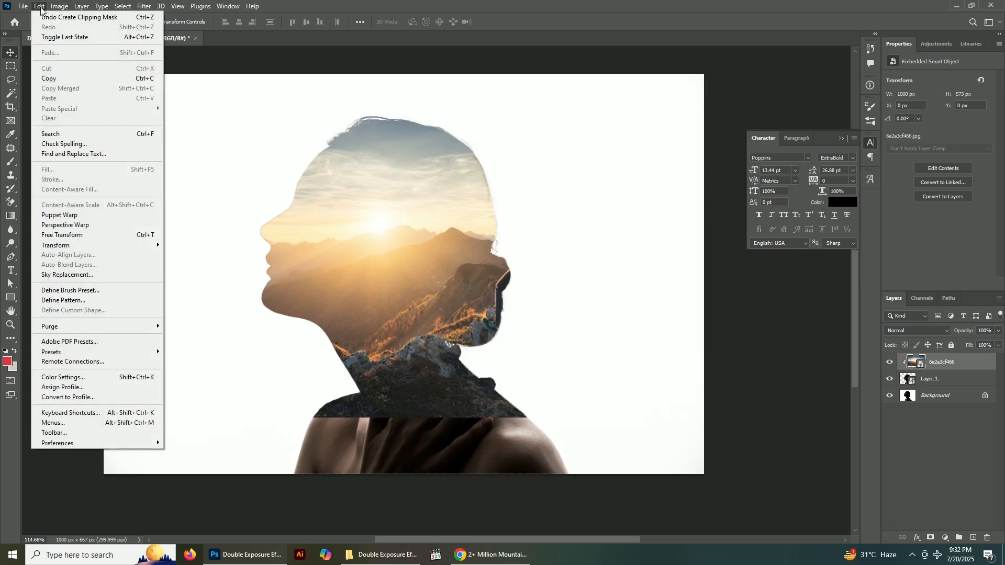
left_click(23, 7)
left_click(55, 7)
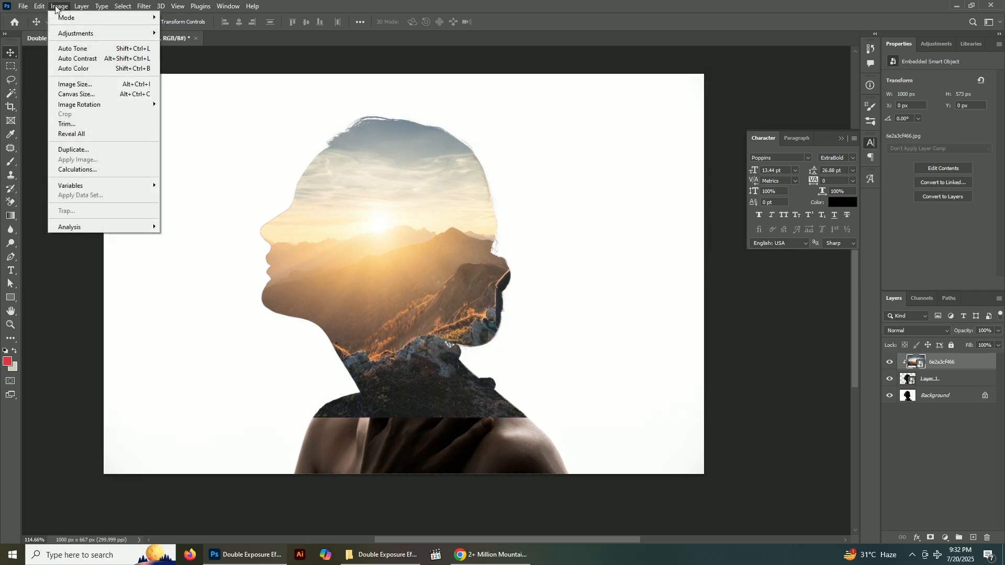
mouse_move(42, 8)
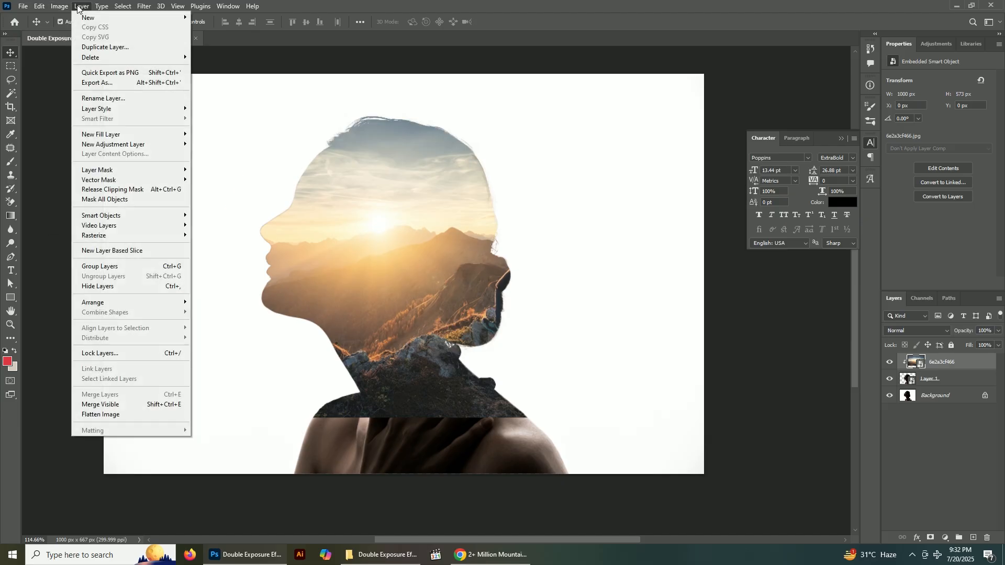
mouse_move(117, 6)
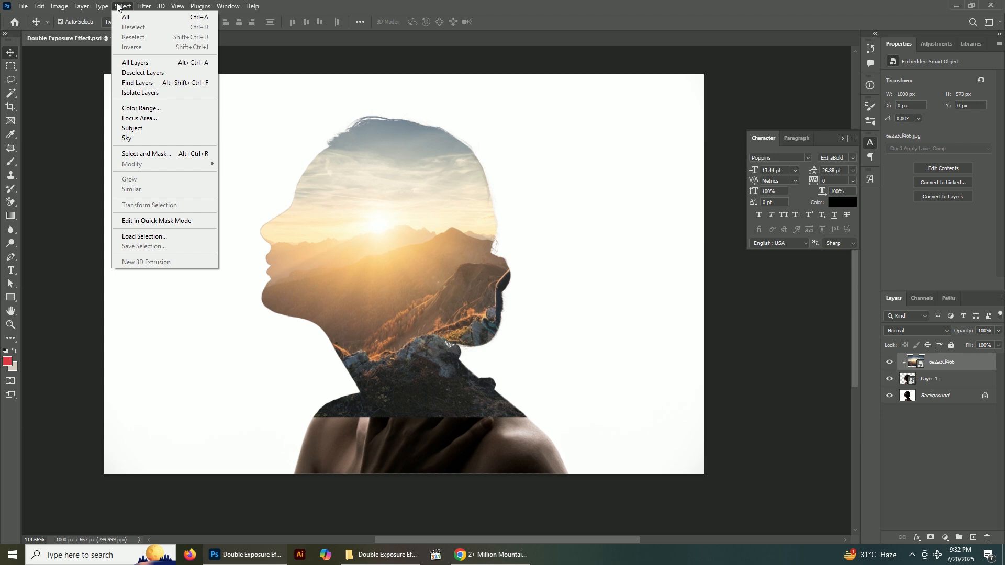
left_click(437, 337)
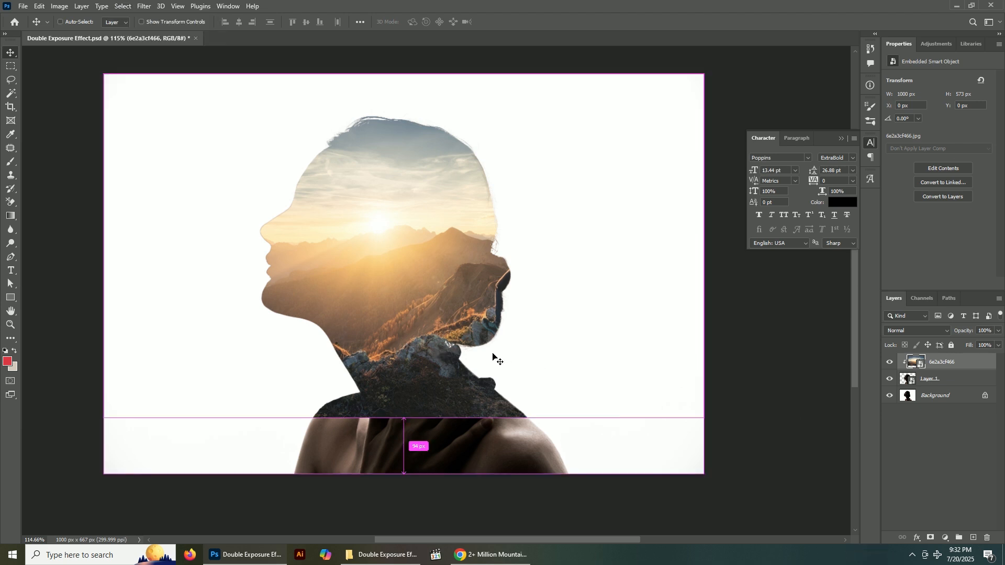
Scale the clipped mountain photo to about 671 × 385 px and position it over the head with the hiker at the back
key("ctrl+t")
left_click_drag(707, 250, 592, 264)
left_click_drag(499, 278, 509, 251)
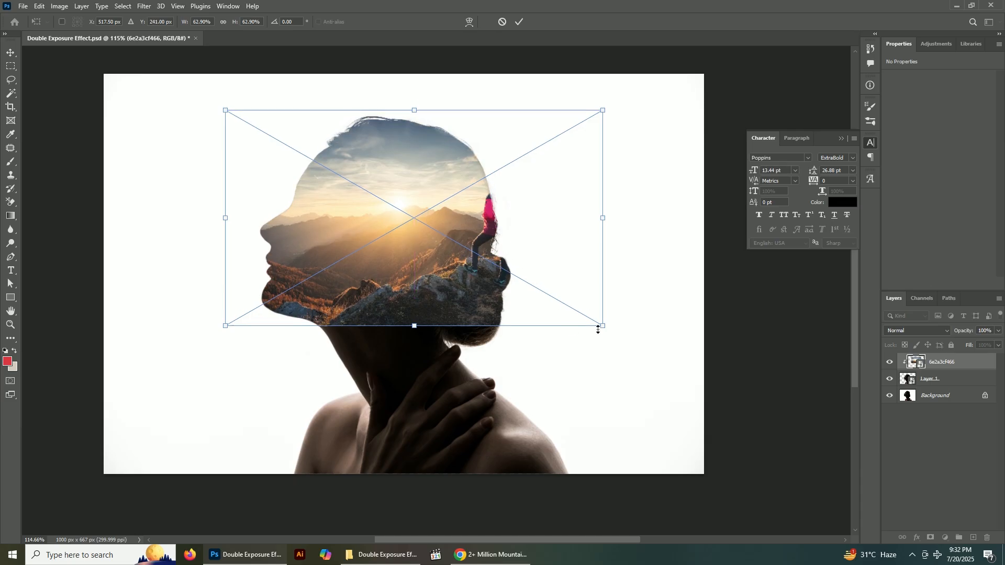
left_click_drag(602, 328, 624, 344)
left_click_drag(582, 312, 571, 283)
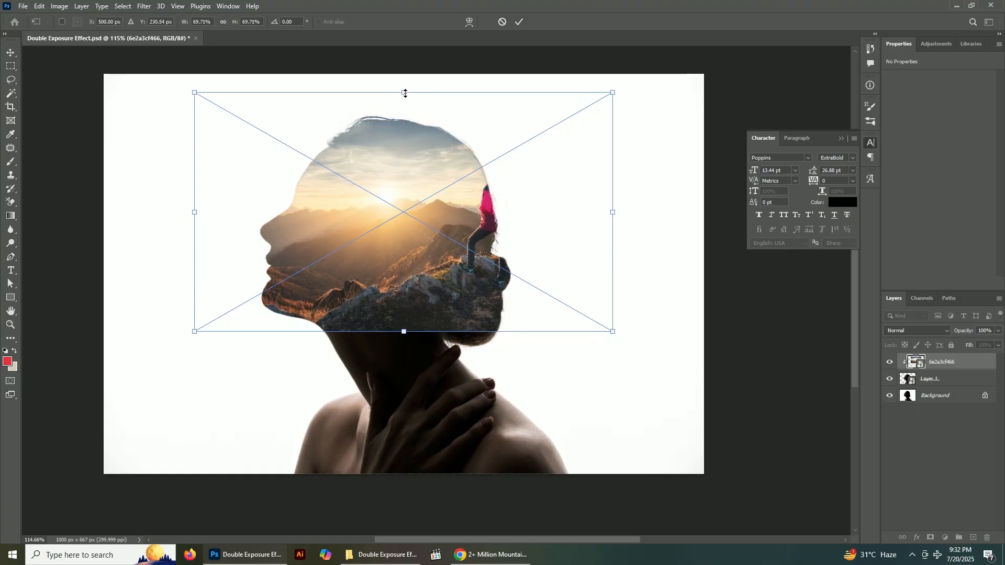
left_click_drag(406, 93, 407, 101)
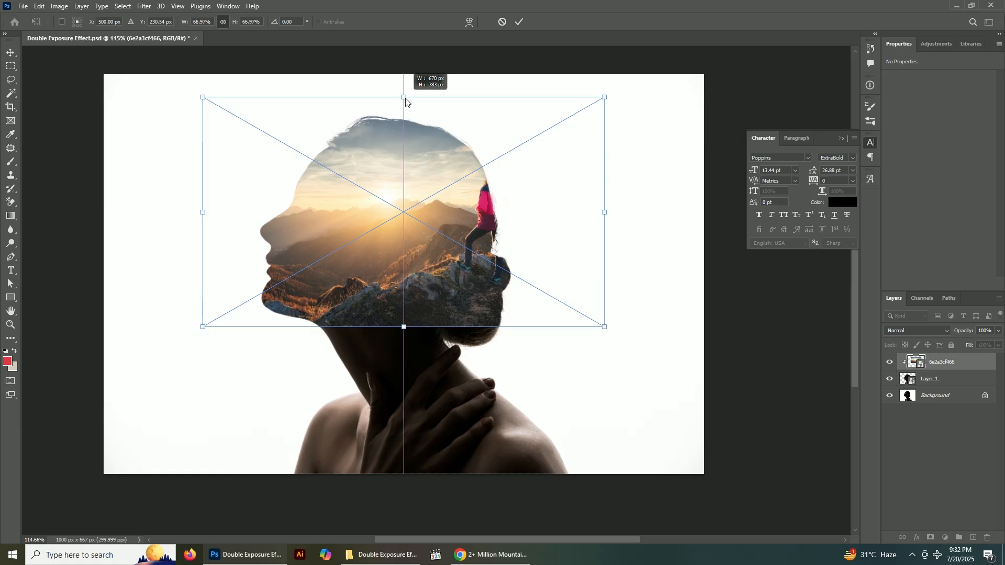
mouse_move(406, 101)
left_mouse_down()
mouse_move(411, 90)
mouse_move(411, 103)
left_mouse_up()
left_click_drag(470, 224, 478, 224)
left_click_drag(409, 325, 409, 336)
left_click_drag(454, 281, 445, 301)
key("Return")
key("Left")
key("Left")
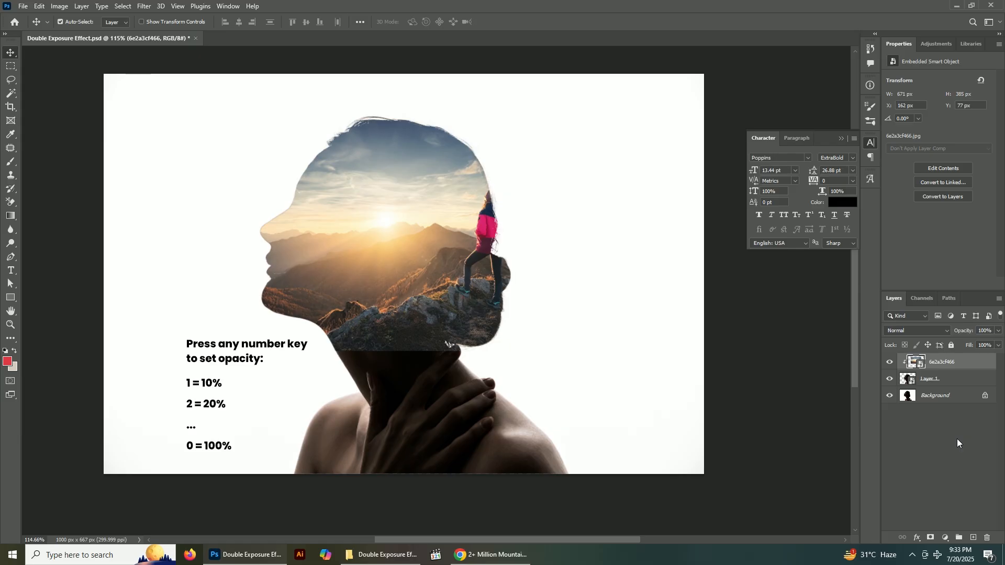
Add a layer mask to the mountain photo and paint it black at 98% opacity to blend its lower edge into the neck
left_click(930, 538)
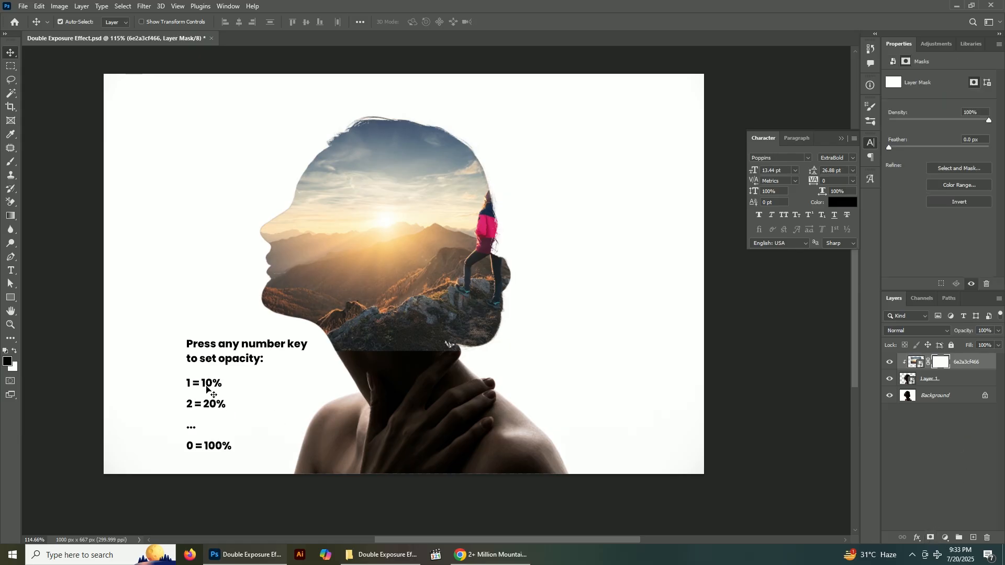
key("b")
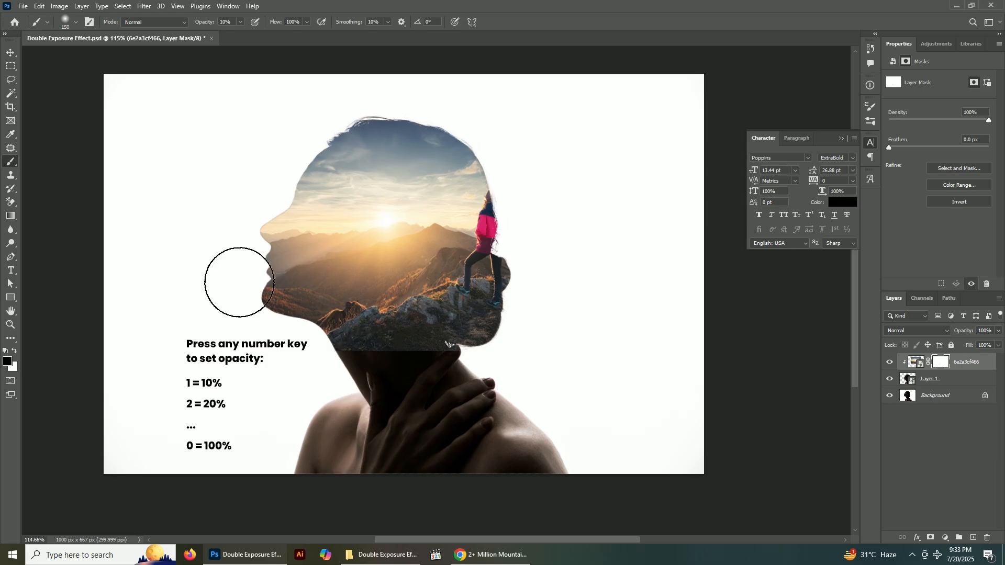
left_click_drag(441, 382, 442, 372)
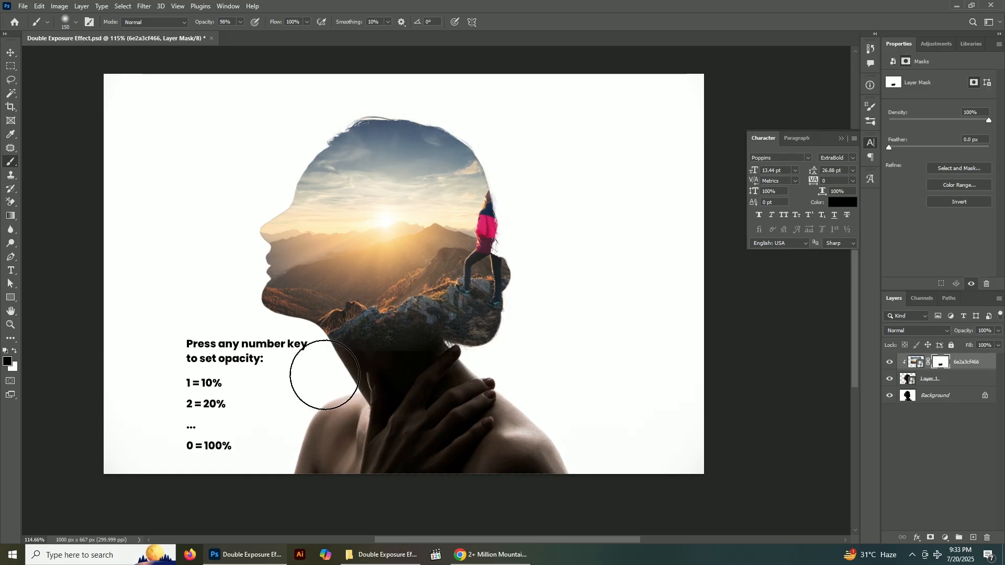
scroll(492, 395, "up", 1)
key("bracketright")
key("bracketright")
mouse_move(409, 389)
left_mouse_down()
mouse_move(461, 389)
mouse_move(378, 388)
mouse_move(476, 392)
left_mouse_up()
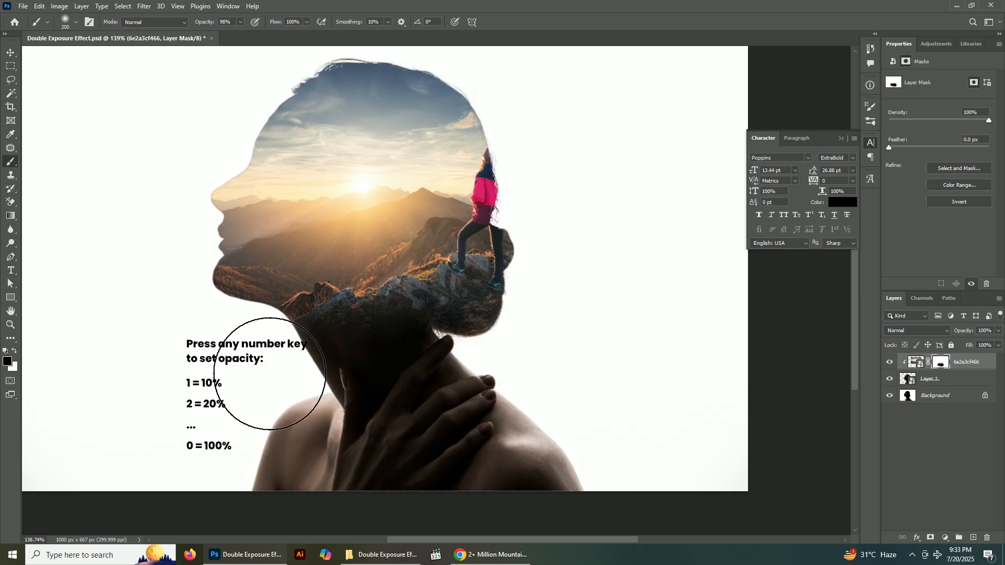
Paint the mountain photo's mask black at 98% opacity with a 200 px brush along the forehead, nose and chin to reveal the face
mouse_move(169, 258)
left_mouse_down()
mouse_move(206, 209)
mouse_move(209, 169)
mouse_move(229, 147)
mouse_move(201, 172)
mouse_move(186, 238)
mouse_move(216, 191)
left_mouse_up()
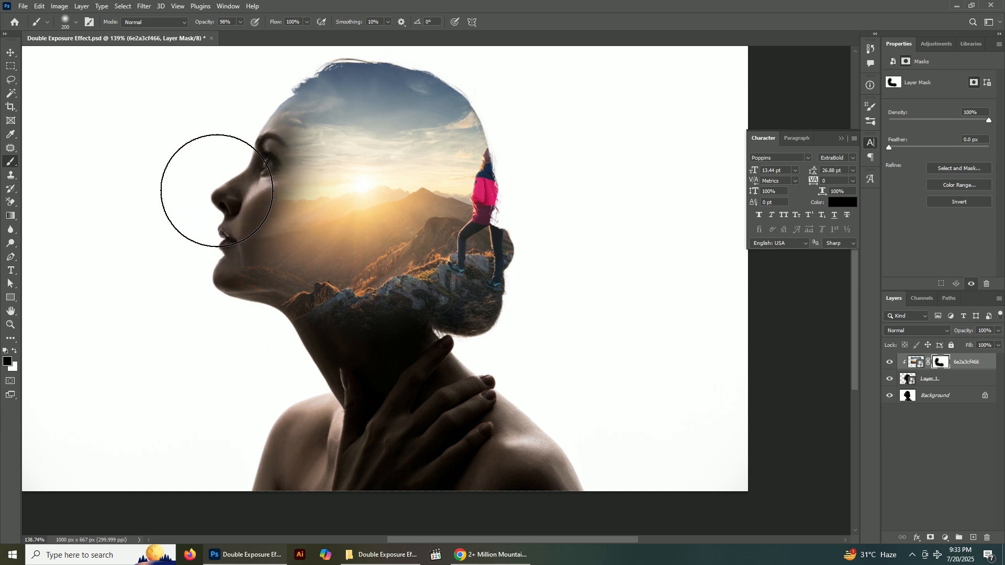
scroll(219, 216, "up", 3)
scroll(219, 216, "up", 1)
scroll(231, 213, "up", 4)
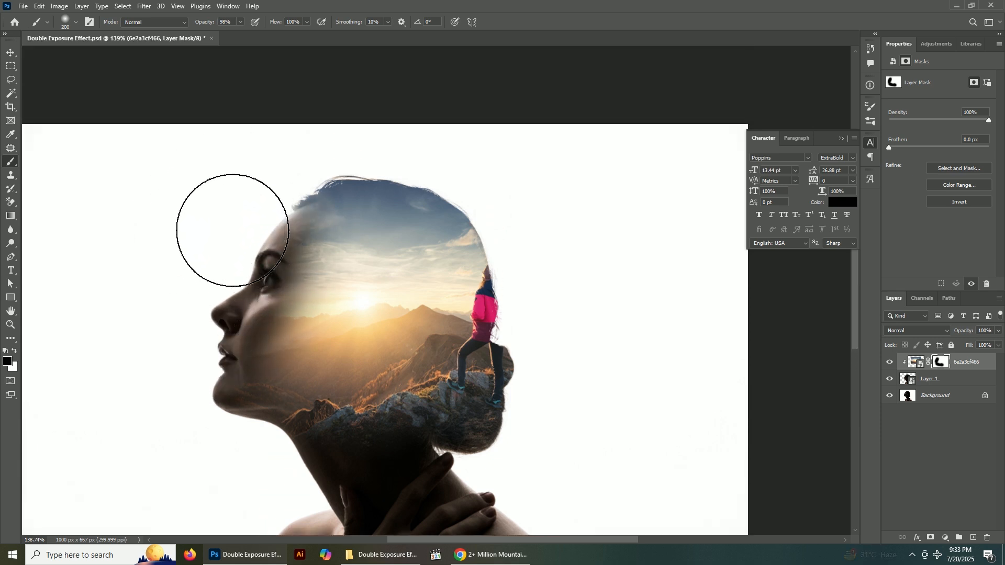
scroll(235, 257, "up", 1)
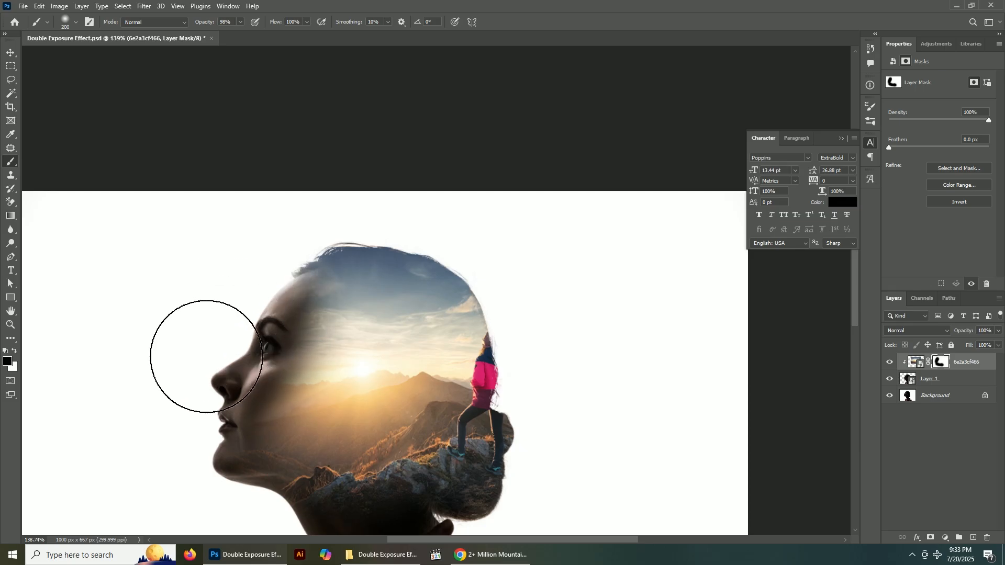
scroll(230, 319, "up", 2)
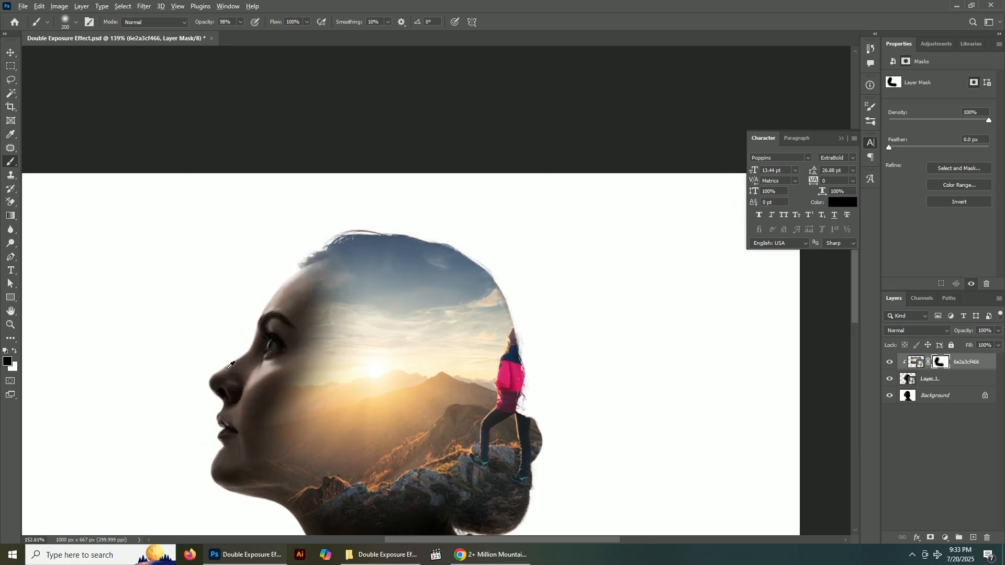
left_click_drag(230, 320, 228, 314)
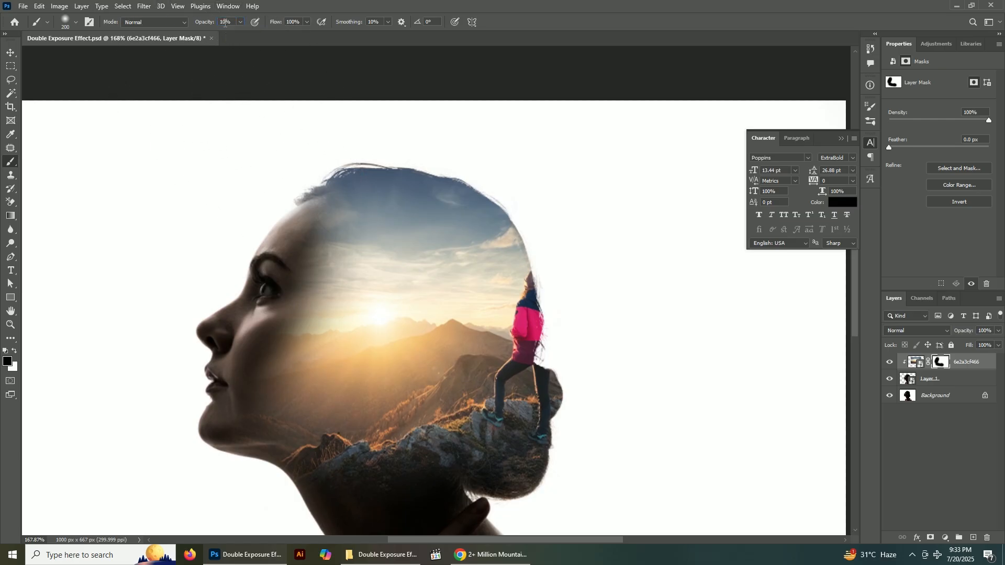
Paint the mask black at 10% opacity, enlarging the brush to 300 px, to fade the photo softly over the cheek, ear and hair
mouse_move(292, 247)
left_mouse_down()
mouse_move(319, 241)
mouse_move(333, 265)
mouse_move(324, 214)
mouse_move(323, 285)
mouse_move(287, 376)
mouse_move(271, 387)
mouse_move(296, 398)
mouse_move(251, 426)
mouse_move(347, 404)
mouse_move(364, 356)
mouse_move(334, 340)
mouse_move(348, 306)
mouse_move(318, 225)
mouse_move(382, 267)
mouse_move(380, 359)
mouse_move(363, 365)
mouse_move(387, 322)
mouse_move(386, 333)
mouse_move(378, 276)
mouse_move(390, 272)
mouse_move(370, 186)
mouse_move(403, 347)
mouse_move(359, 374)
mouse_move(324, 365)
left_mouse_up()
key("bracketright")
key("bracketright")
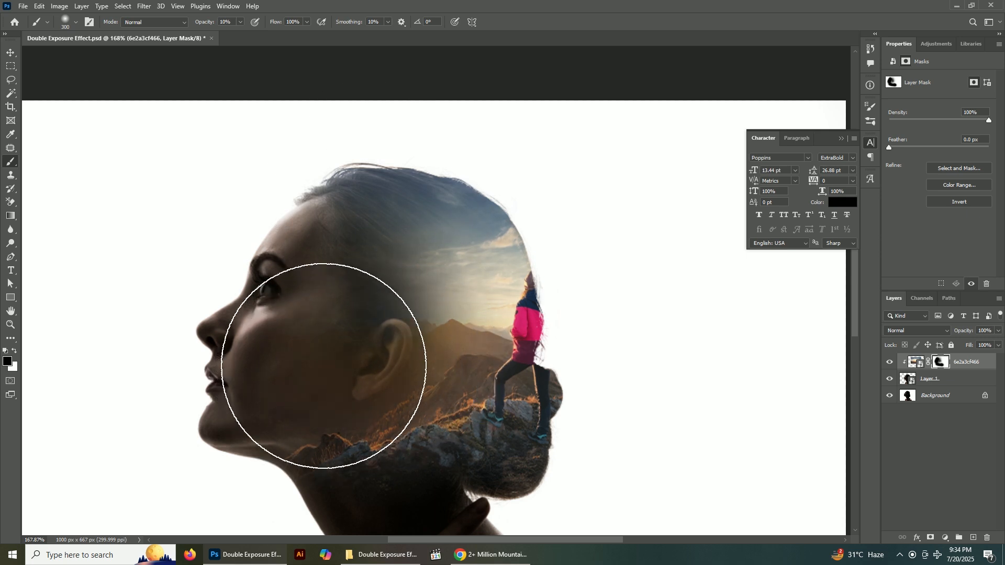
scroll(335, 334, "down", 2)
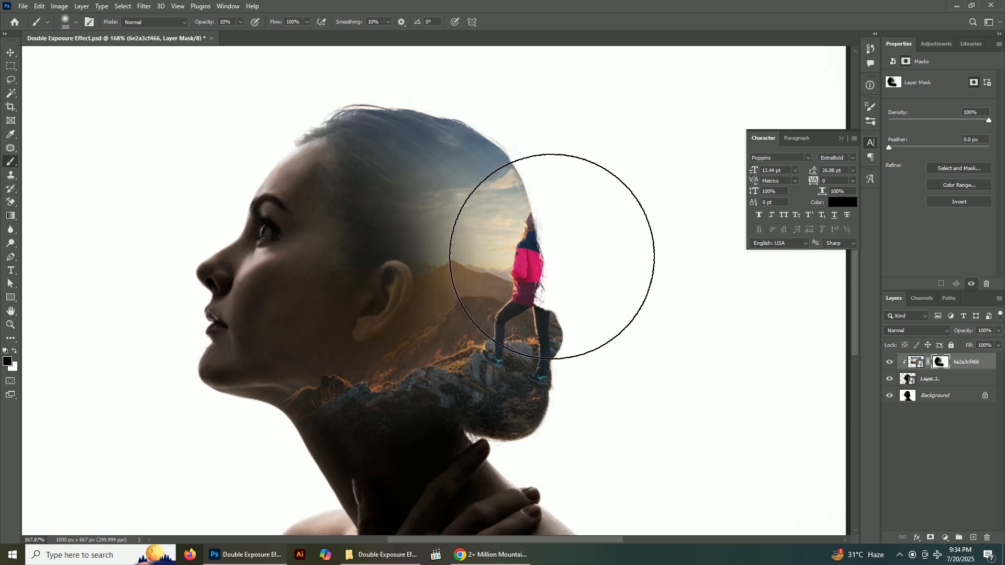
mouse_move(361, 265)
left_mouse_down()
mouse_move(403, 202)
mouse_move(393, 178)
mouse_move(353, 170)
mouse_move(347, 260)
mouse_move(321, 299)
mouse_move(274, 331)
mouse_move(246, 328)
mouse_move(325, 358)
left_mouse_up()
scroll(326, 343, "down", 5)
scroll(382, 402, "up", 3)
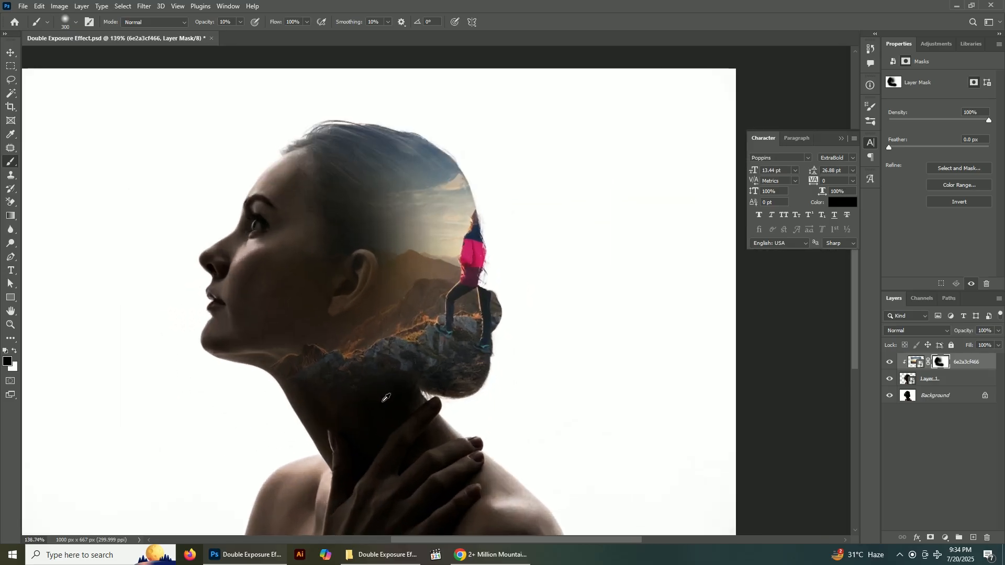
Paint the mask white at 10% opacity with a 125 px brush to bring back the mountains and sky beside the hiker
scroll(386, 398, "up", 2)
key("bracketleft")
key("bracketleft")
key("bracketleft")
key("bracketleft")
key("bracketleft")
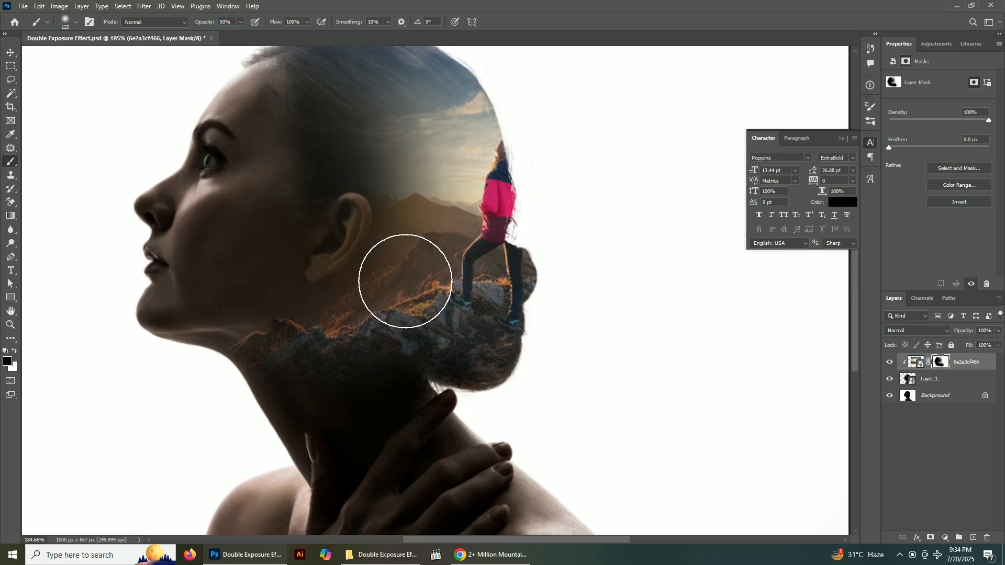
left_click(401, 305)
key("ctrl+z")
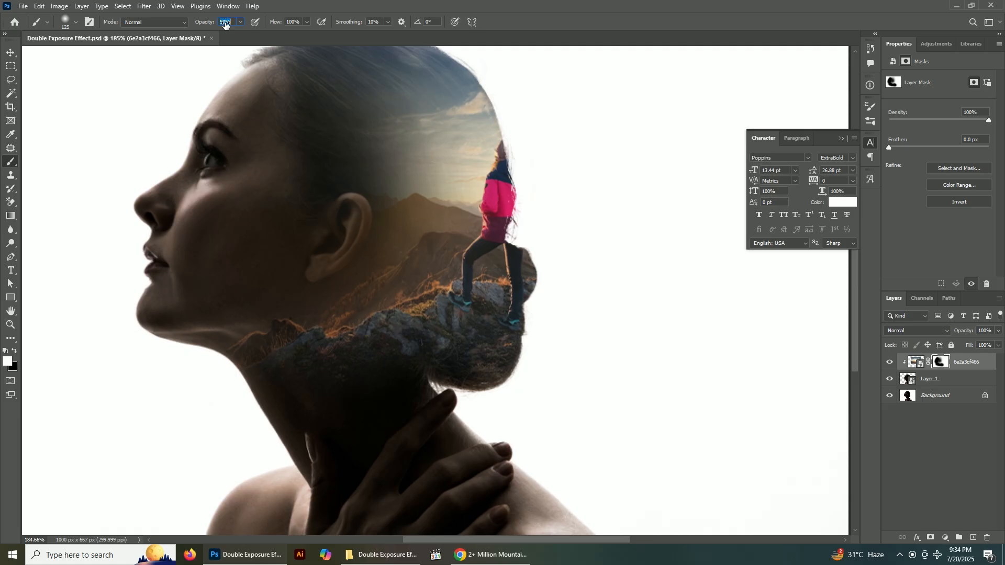
mouse_move(404, 236)
left_mouse_down()
mouse_move(406, 309)
mouse_move(415, 303)
mouse_move(393, 309)
mouse_move(436, 304)
mouse_move(476, 271)
mouse_move(427, 149)
left_mouse_up()
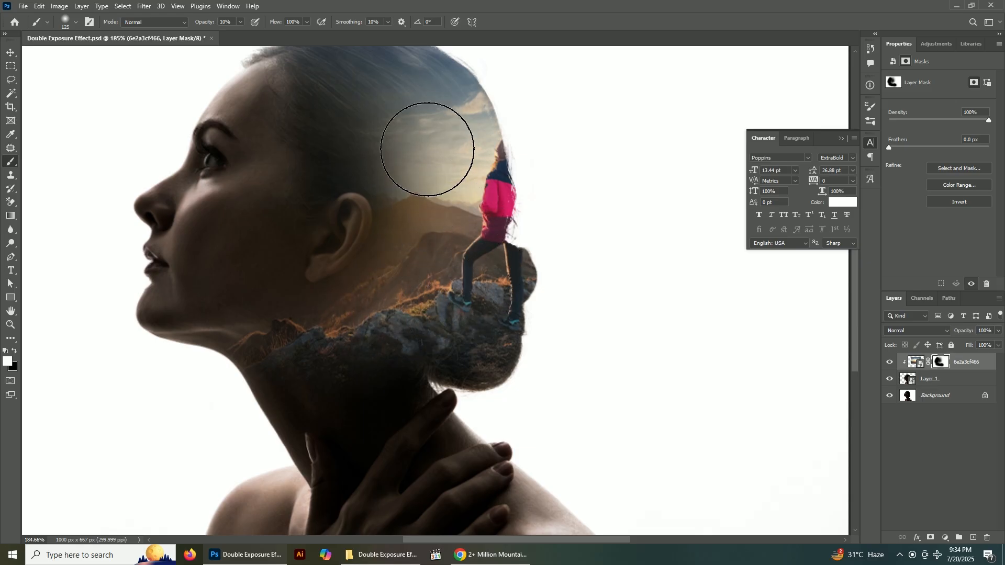
scroll(427, 149, "up", 3)
left_click_drag(379, 218, 451, 202)
Restore more of the sky and mountains around the ear by painting the mask white with a 400 px brush at 10% opacity
key("bracketright")
key("bracketright")
key("bracketright")
key("bracketright")
key("bracketright")
key("bracketright")
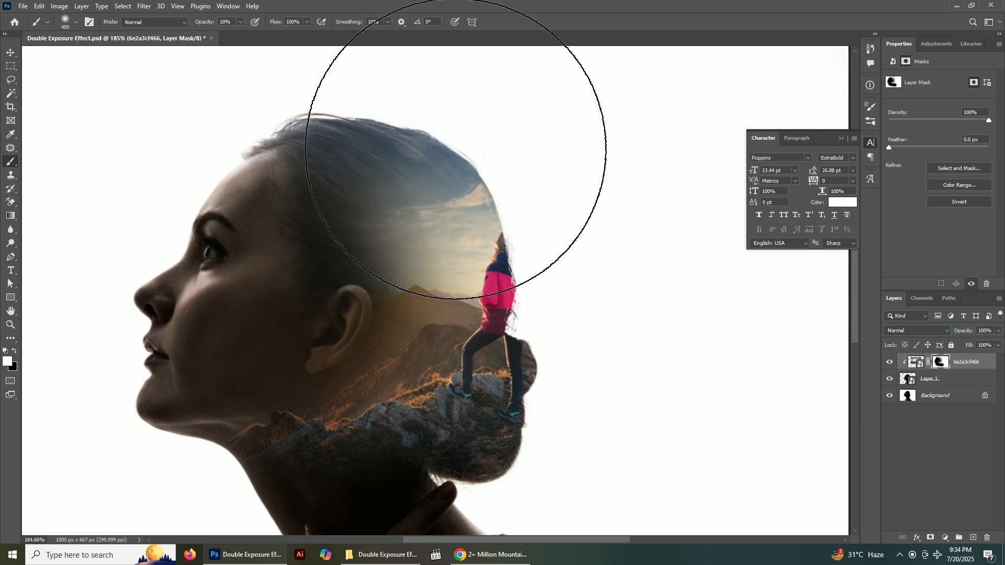
scroll(444, 230, "down", 3, "alt")
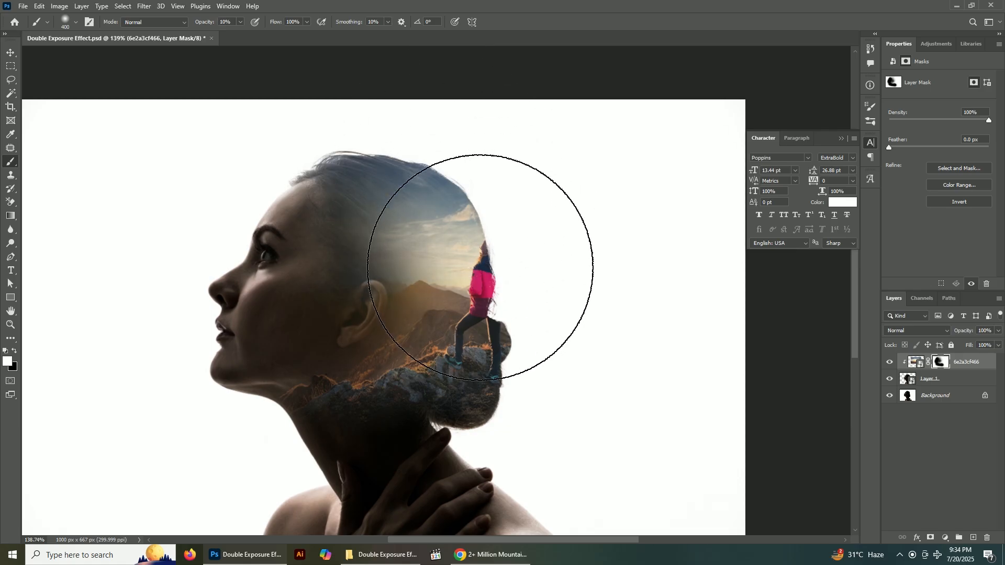
left_click(345, 288)
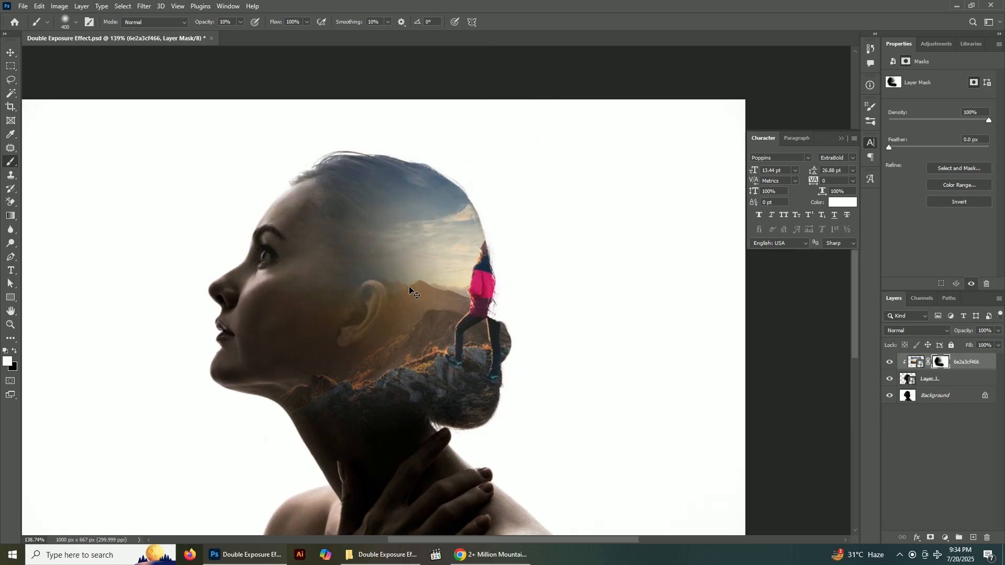
Bring the photo back lightly over the cheek and ear with a 250 px white brush at 10% opacity on the mask
key("bracketleft")
key("bracketleft")
key("bracketleft")
key("bracketright")
left_click(322, 310)
left_click(323, 308)
left_click(359, 269)
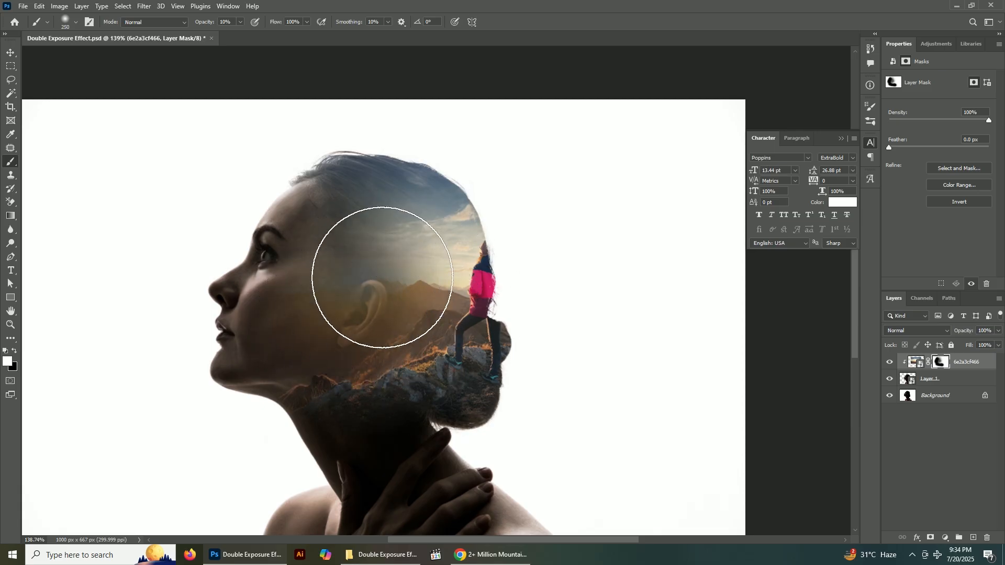
scroll(605, 332, "down", 7)
scroll(510, 367, "up", 7)
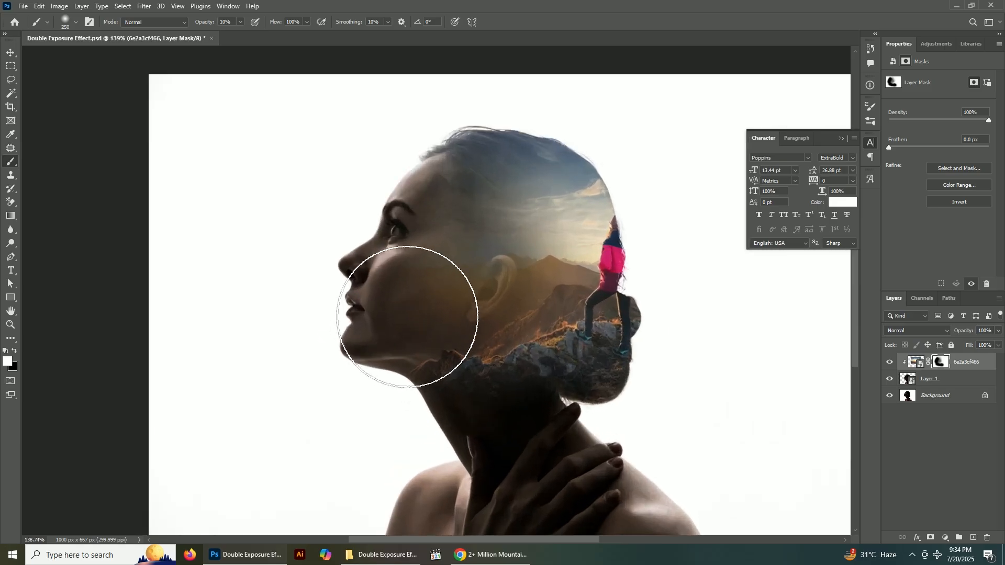
Paint the mask black at 10% opacity with a 250 px brush to clear the photo from the forehead and eye area
scroll(253, 278, "up", 3)
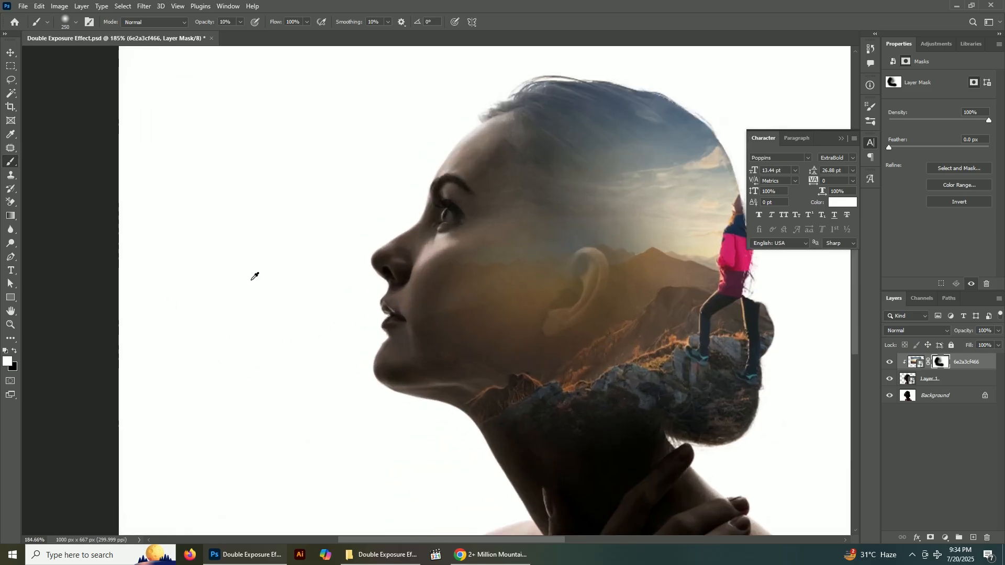
key("x")
left_click_drag(481, 201, 492, 189)
scroll(272, 284, "down", 1)
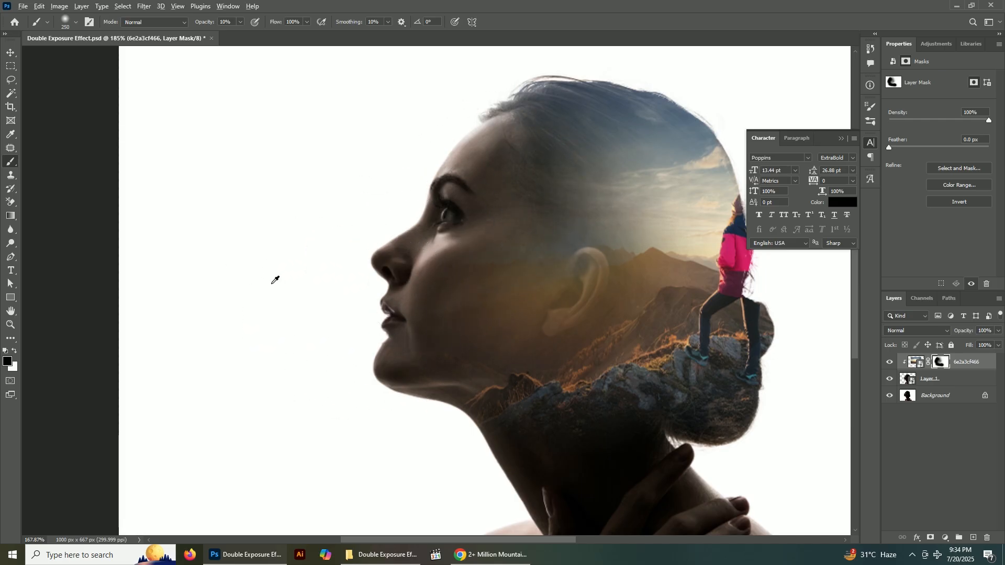
Fade the photo's lower edge into the neck by painting the mask black at 10% opacity with the brush reduced to 175 px
scroll(271, 283, "down", 3)
scroll(538, 429, "up", 5)
left_click_drag(443, 401, 390, 346)
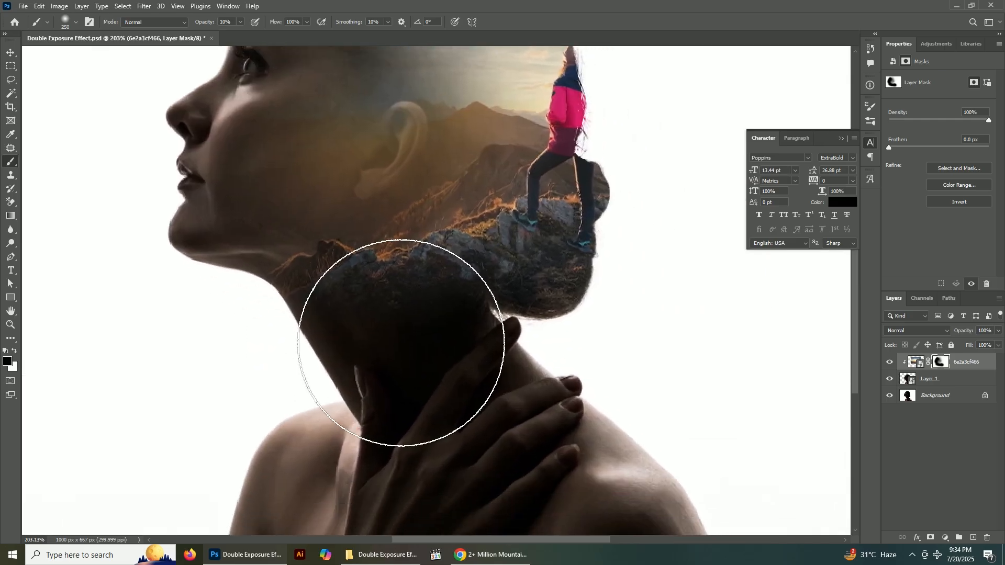
key("bracketleft")
key("bracketleft")
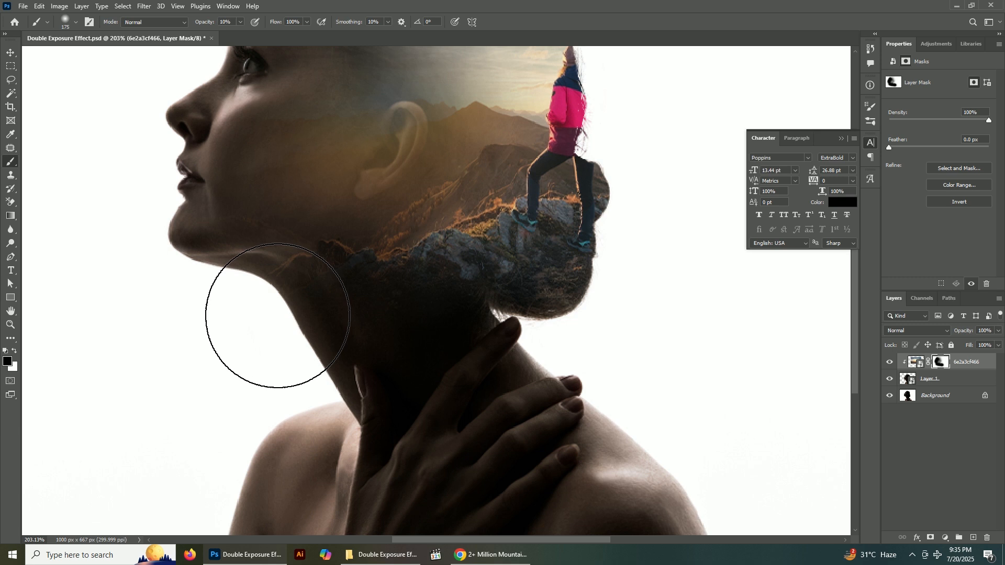
key("p")
key("b")
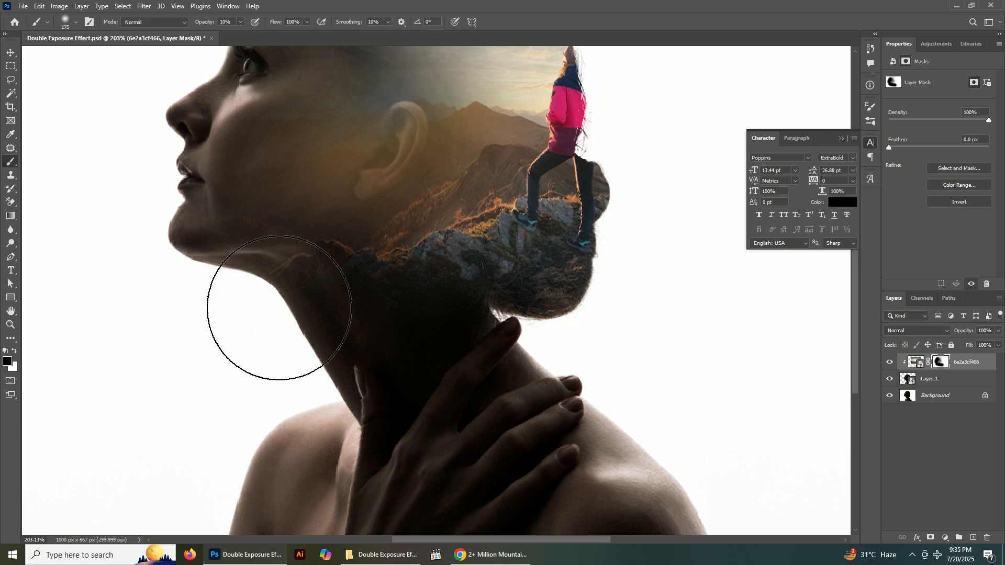
Remove the remaining rock texture under the jaw with a 100 px black brush at 10% opacity on the mask
key("bracketleft")
key("bracketleft")
key("bracketleft")
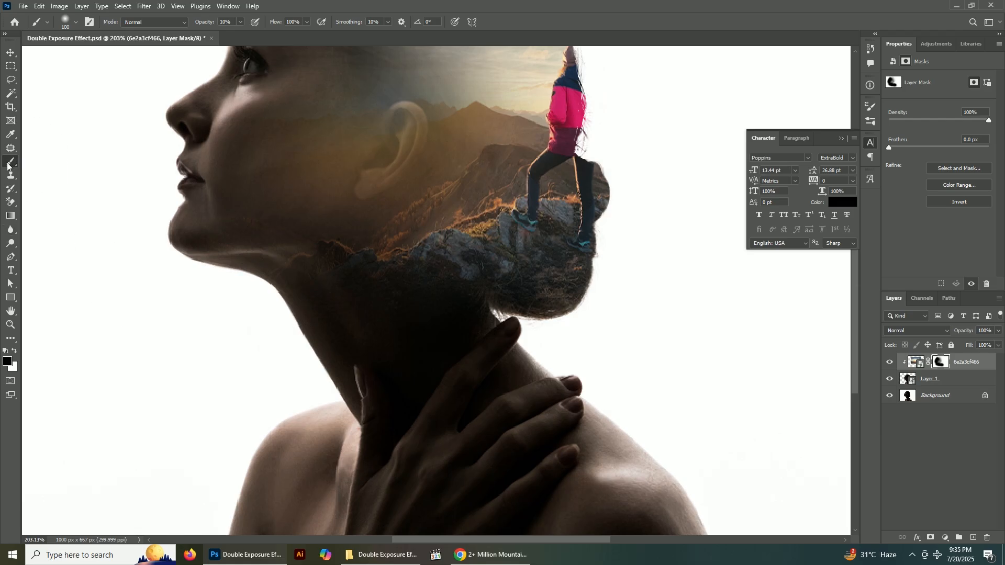
mouse_move(298, 288)
left_mouse_down()
mouse_move(249, 276)
mouse_move(280, 281)
mouse_move(257, 270)
mouse_move(255, 291)
mouse_move(314, 317)
mouse_move(253, 283)
mouse_move(333, 308)
mouse_move(287, 282)
mouse_move(185, 280)
mouse_move(223, 279)
mouse_move(188, 260)
left_mouse_up()
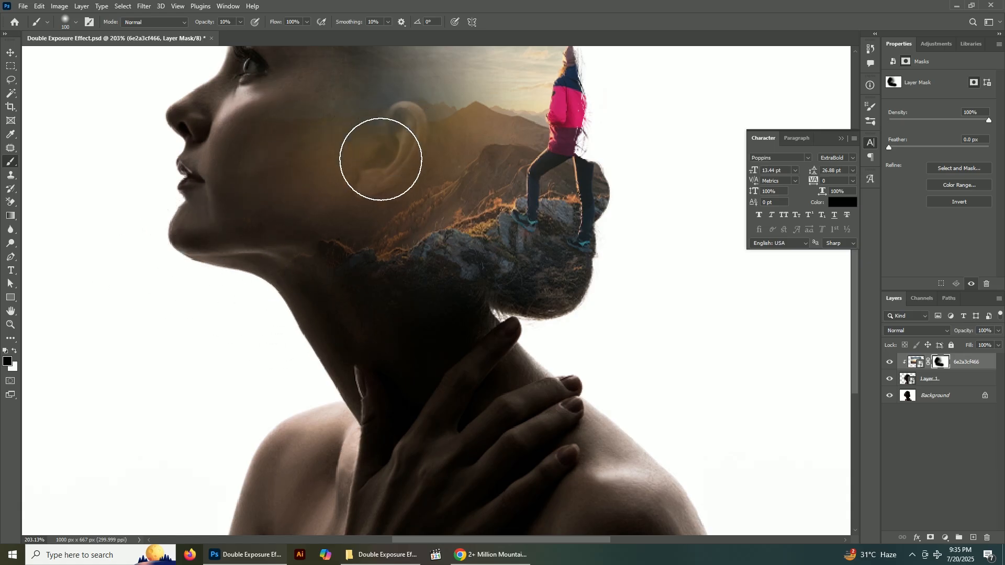
Soften the blend around the ear and upper neck with a 175 px black brush at 10% opacity on the mask
key("bracketright")
key("bracketright")
key("bracketright")
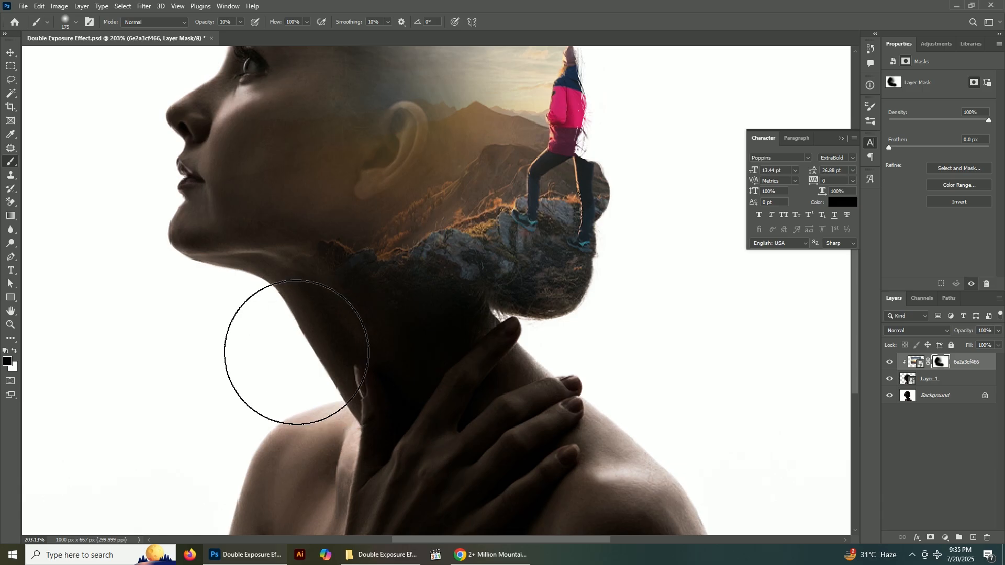
scroll(237, 336, "down", 3)
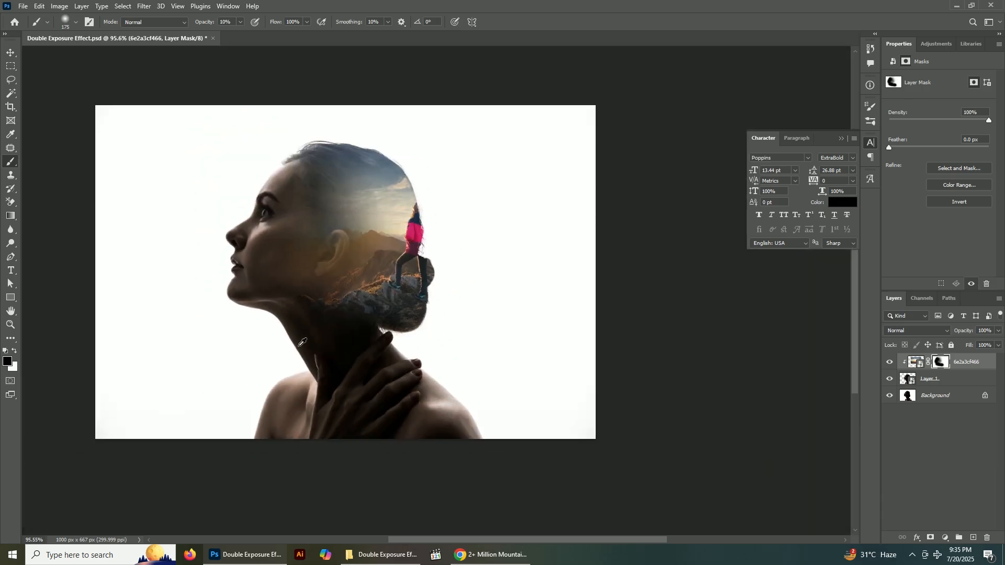
scroll(394, 291, "up", 2)
Copy a rectangle of about 107 × 245 px around the hiker from the mountain photo to a new layer and remove its background
key("v")
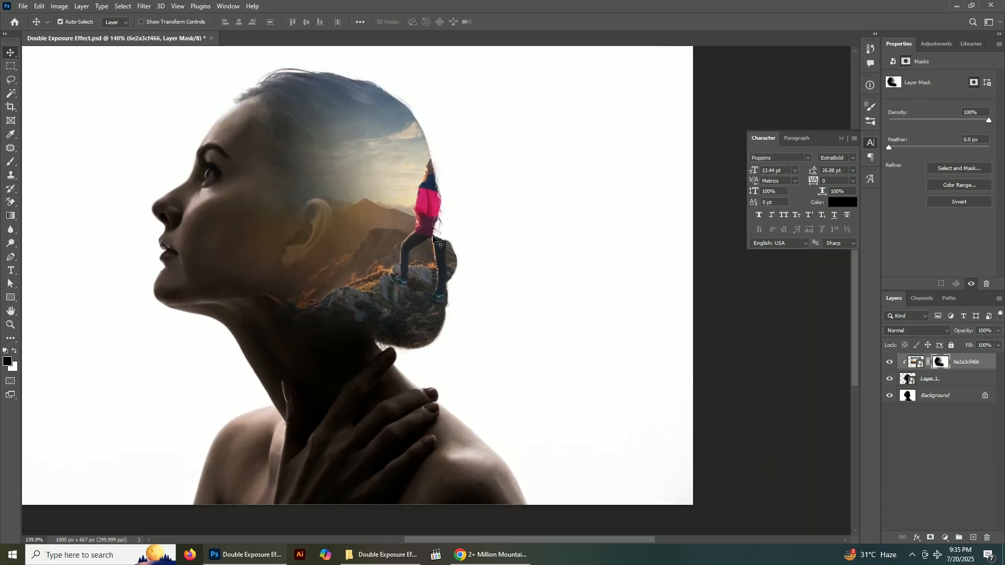
left_click(915, 363)
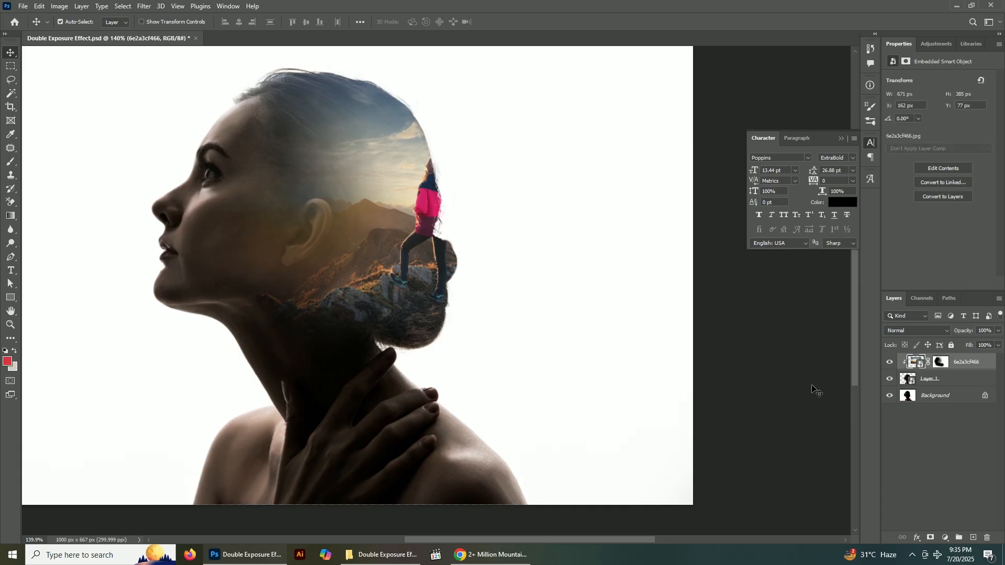
left_click(12, 70)
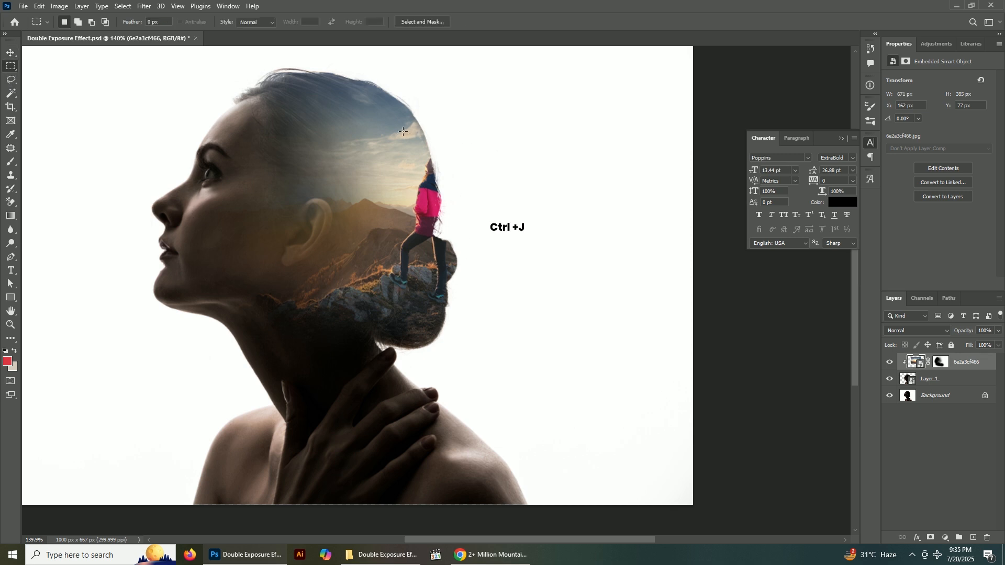
left_click_drag(446, 230, 468, 307)
key("ctrl+j")
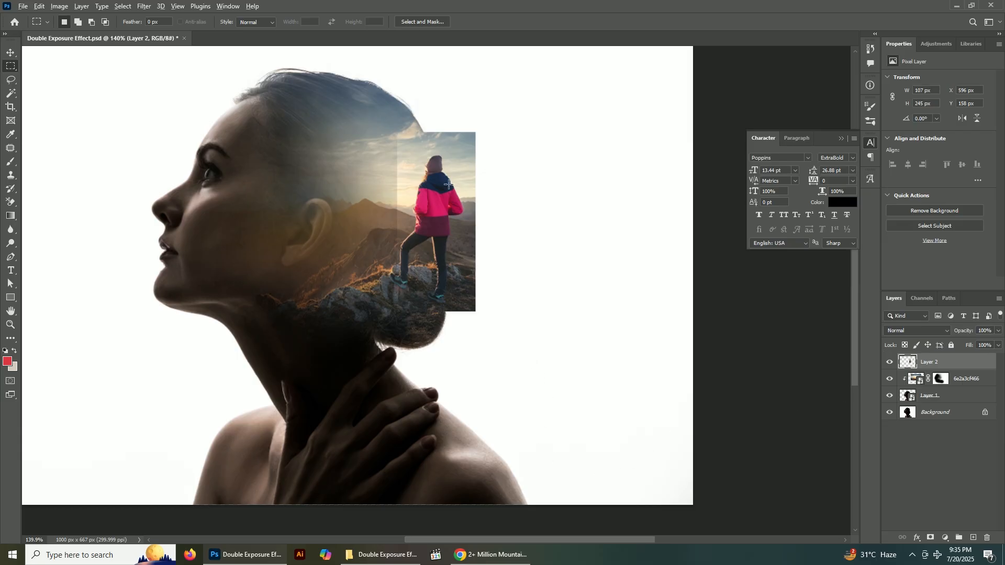
scroll(449, 185, "up", 2)
left_click(906, 209)
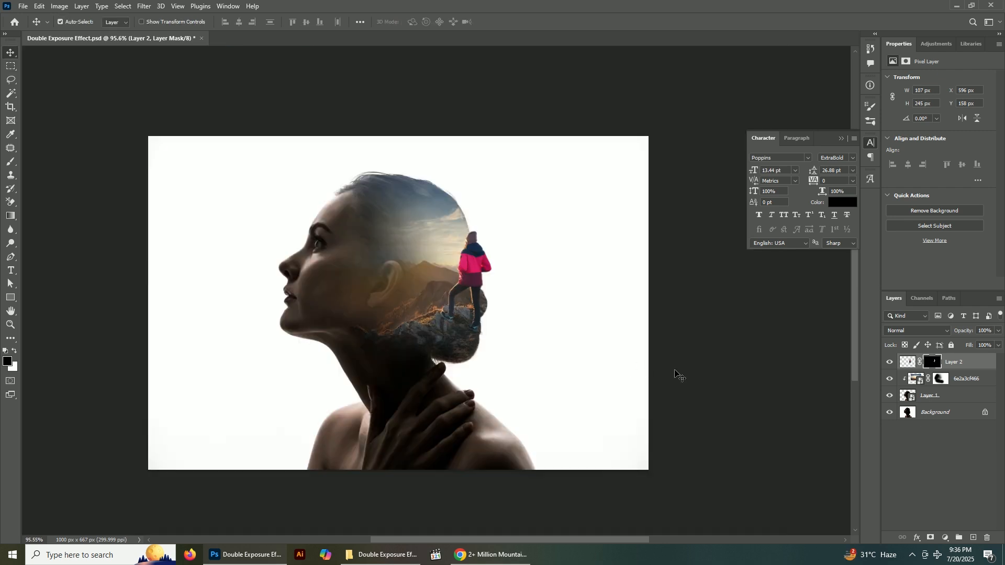
Deselect the layers and save Double Exposure Effect.psd with Maximize Compatibility on
left_click(707, 376)
key("ctrl+s")
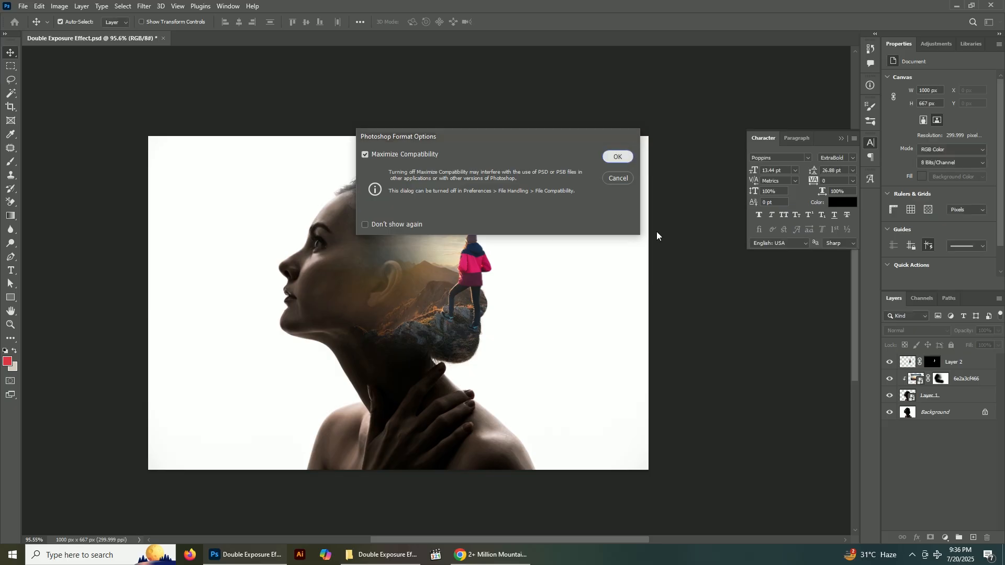
left_click(618, 159)
View the finished double exposure at 100% in full screen mode
key("ctrl+1")
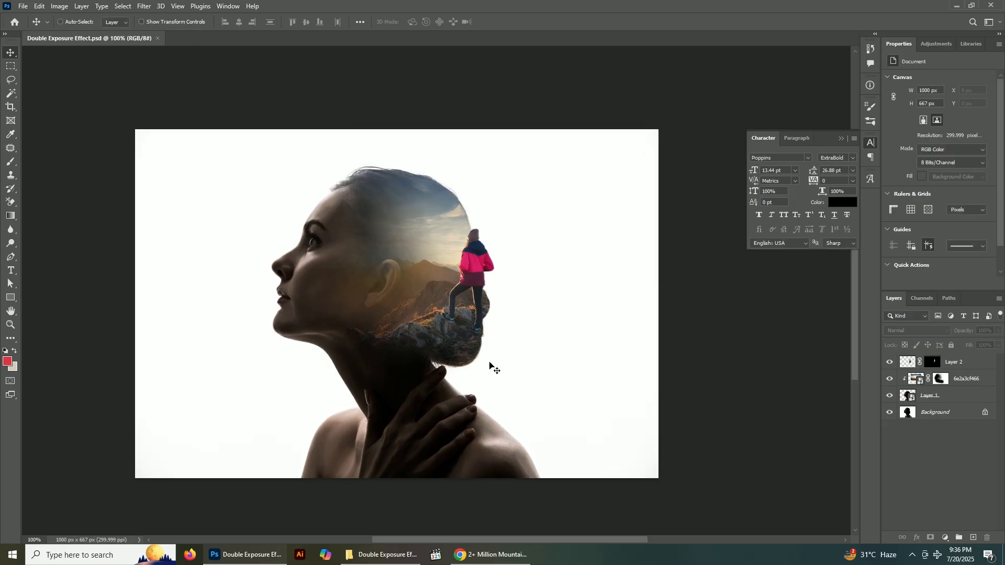
key("f")
key("f")
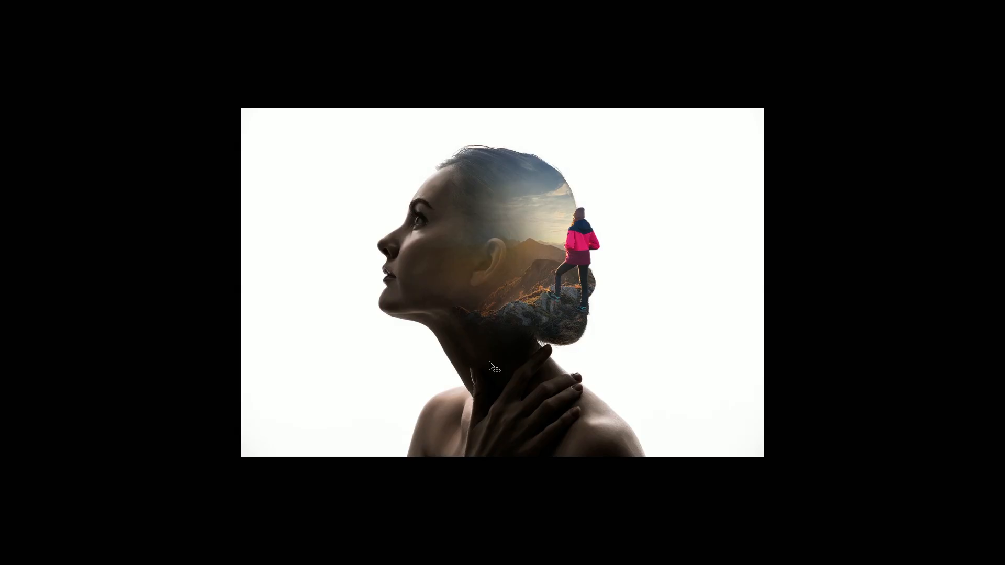